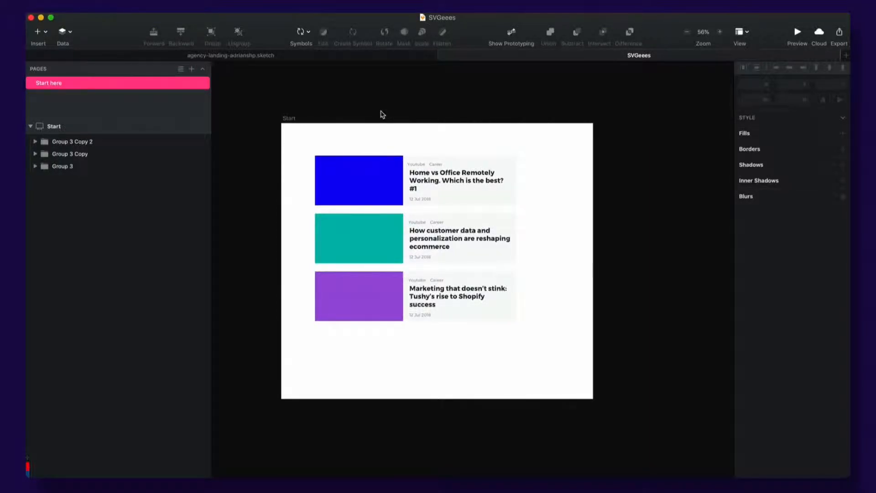
- Examine the three blog card groups on the Start artboard and their matching entries in the layer list
click(424, 183)
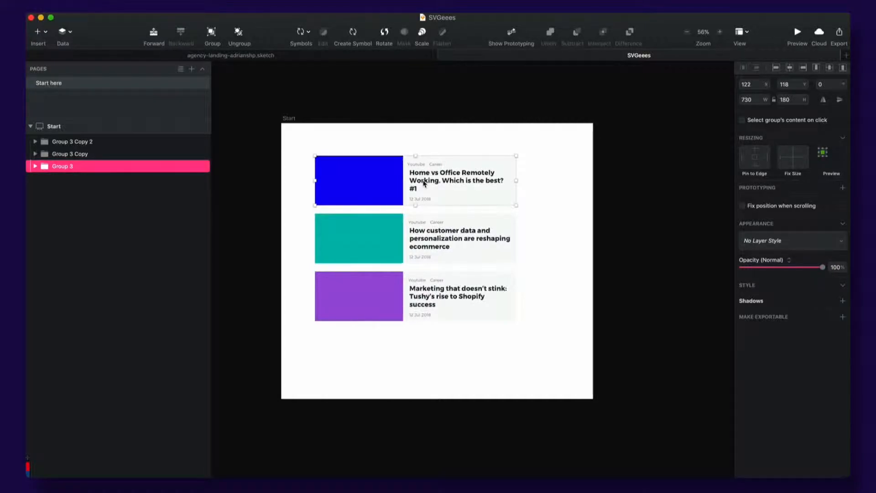
click(288, 167)
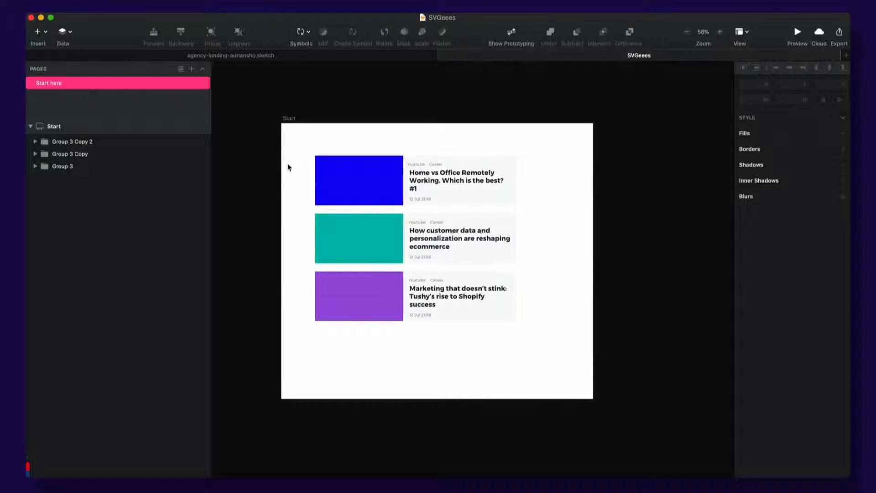
click(122, 153)
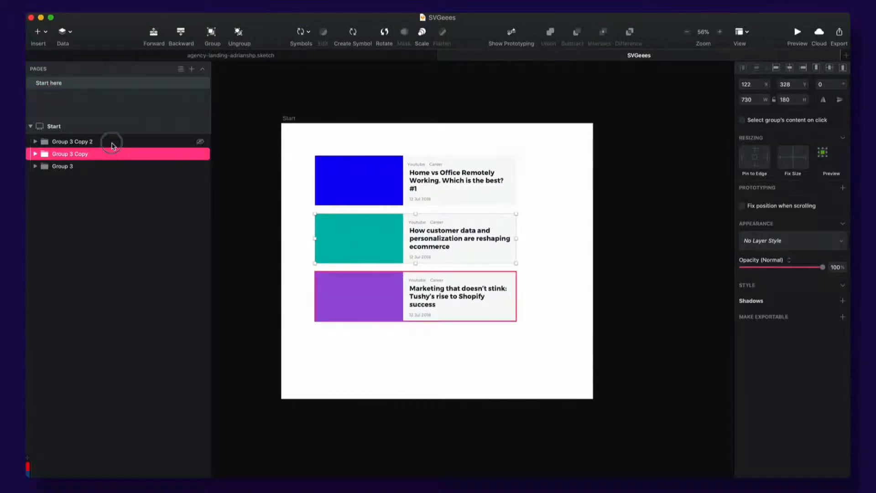
click(113, 144)
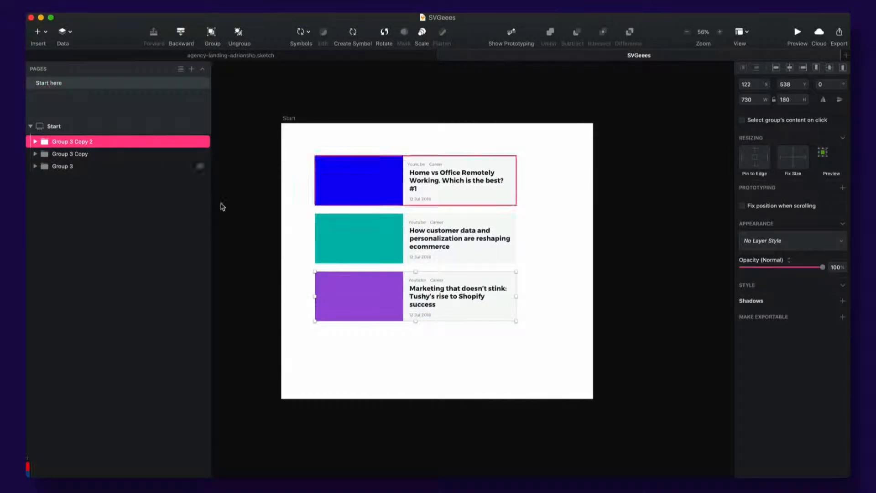
click(109, 157)
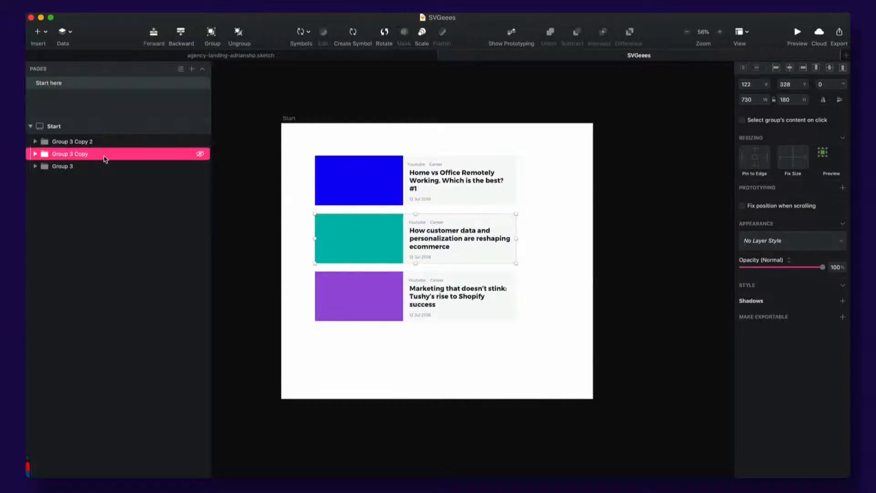
click(78, 167)
click(73, 143)
click(88, 166)
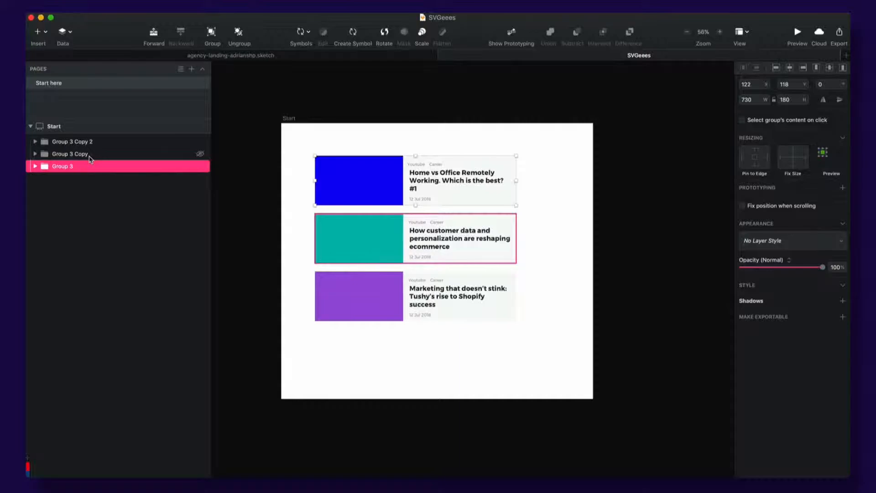
click(94, 142)
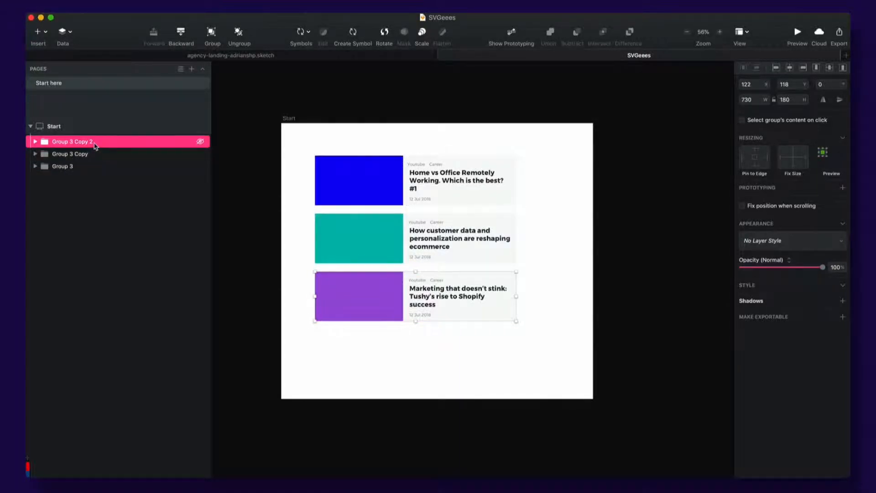
click(89, 155)
click(81, 178)
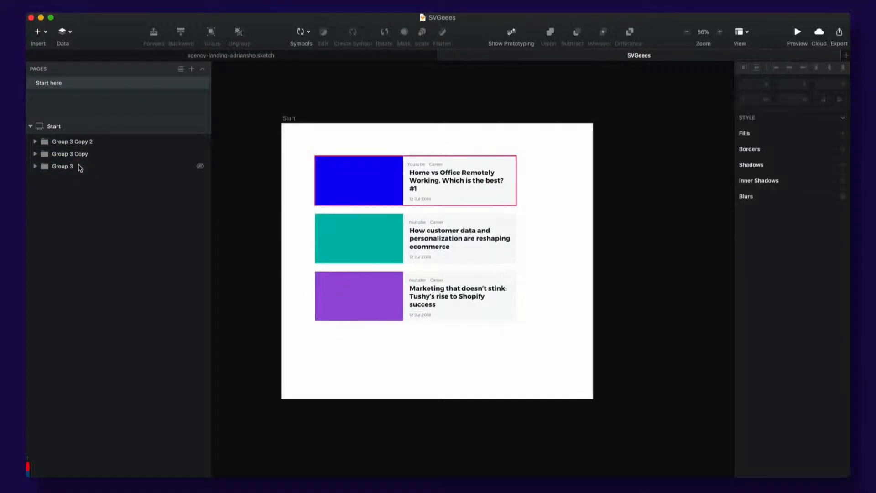
click(80, 154)
click(35, 141)
click(35, 141)
- View the original cards on the blog artboard of agency-landing-adrianshp.sketch and return to the SVGeees document
click(311, 55)
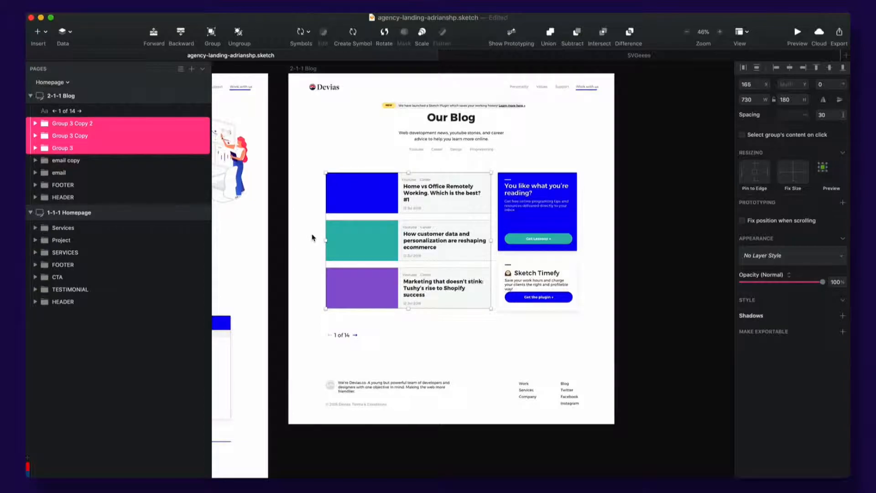
drag(333, 249, 379, 252)
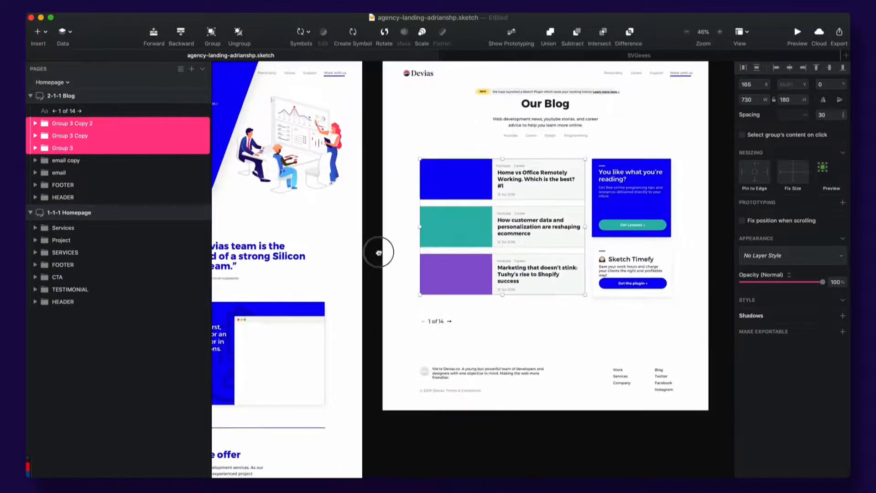
click(454, 56)
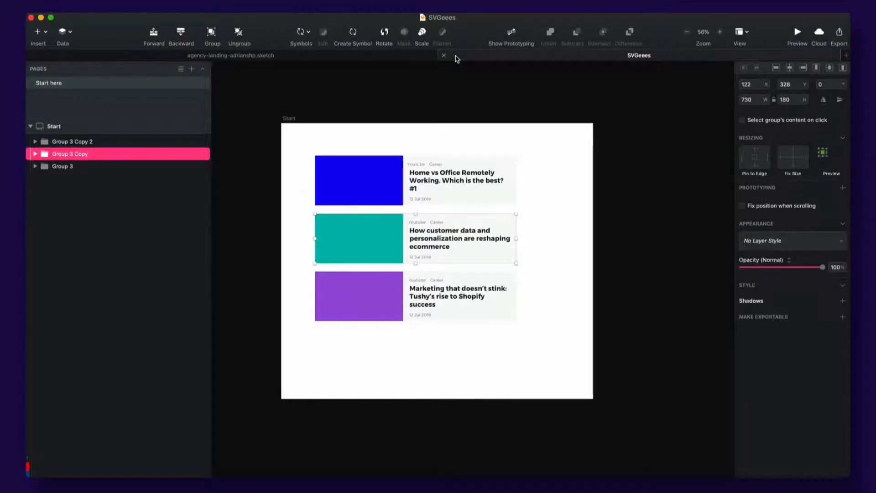
- Rename the blue card's group as Blue
click(425, 174)
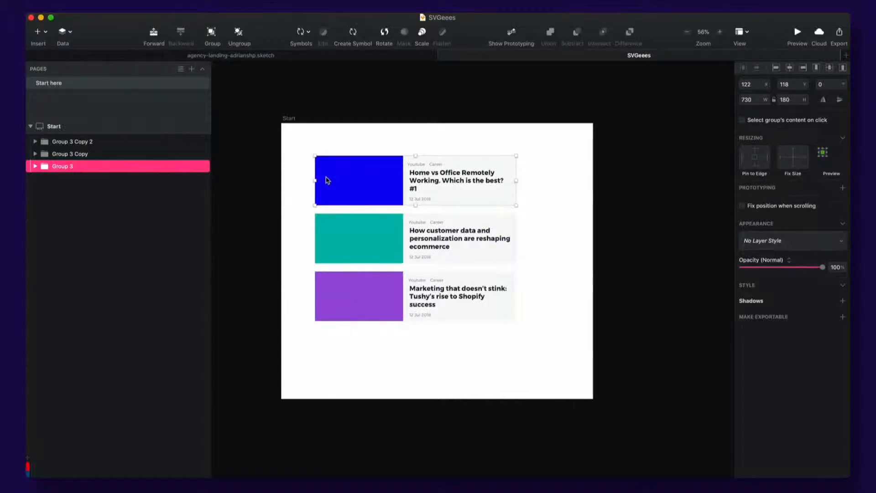
scroll(349, 209, up, 5)
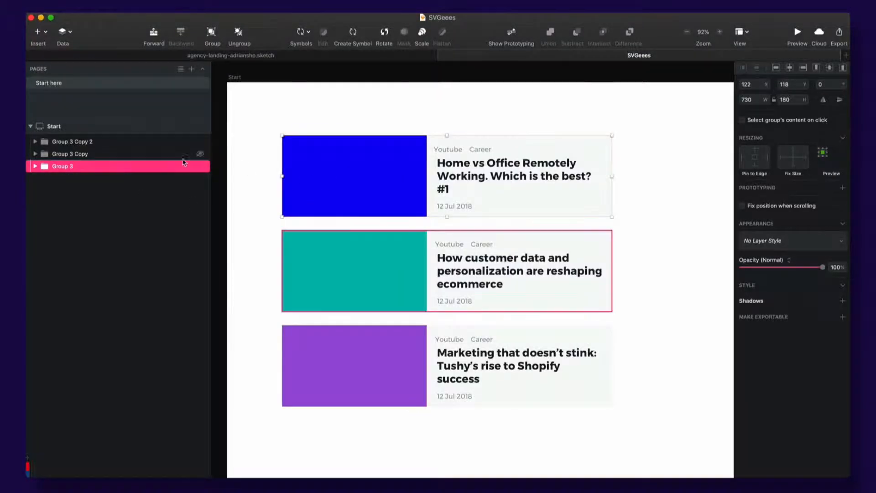
click(86, 155)
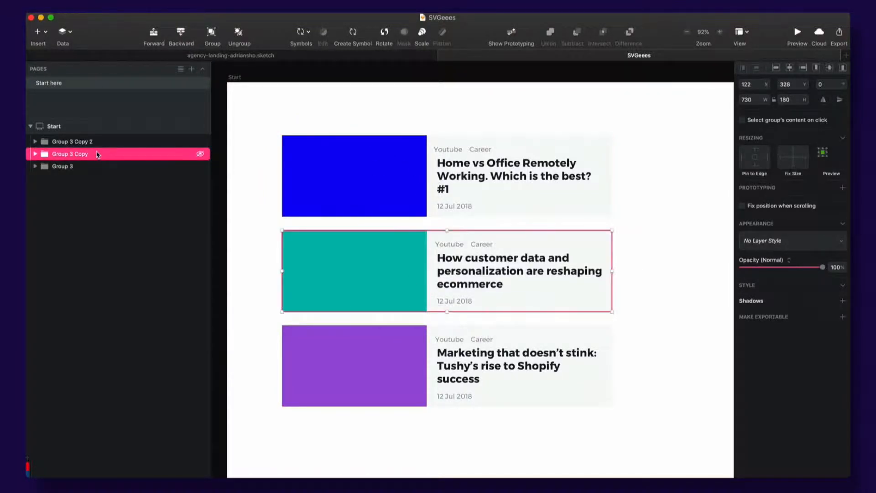
click(69, 142)
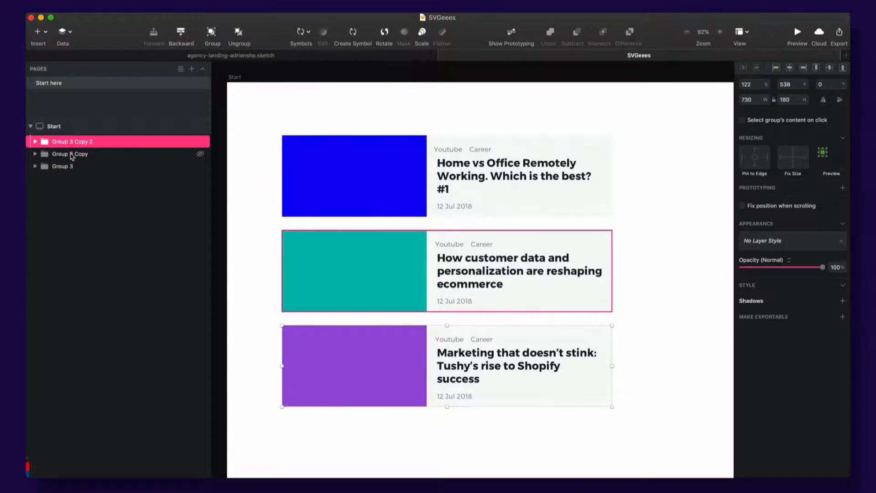
click(72, 166)
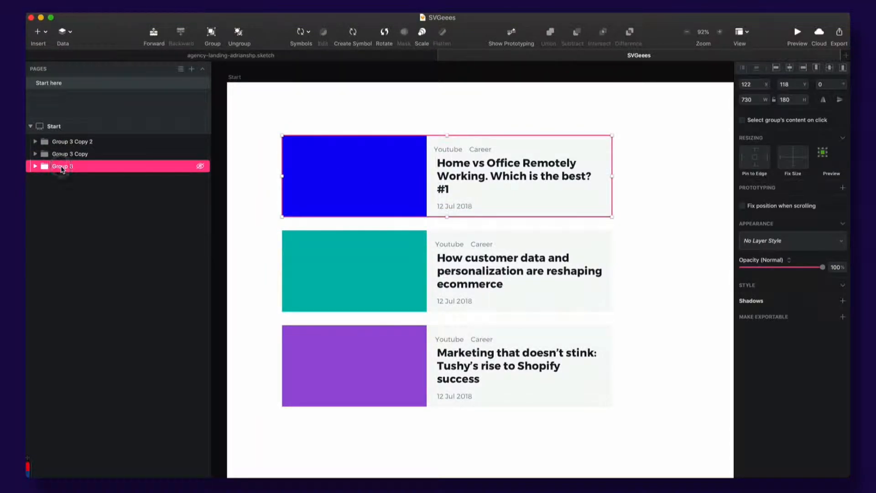
double_click(62, 167)
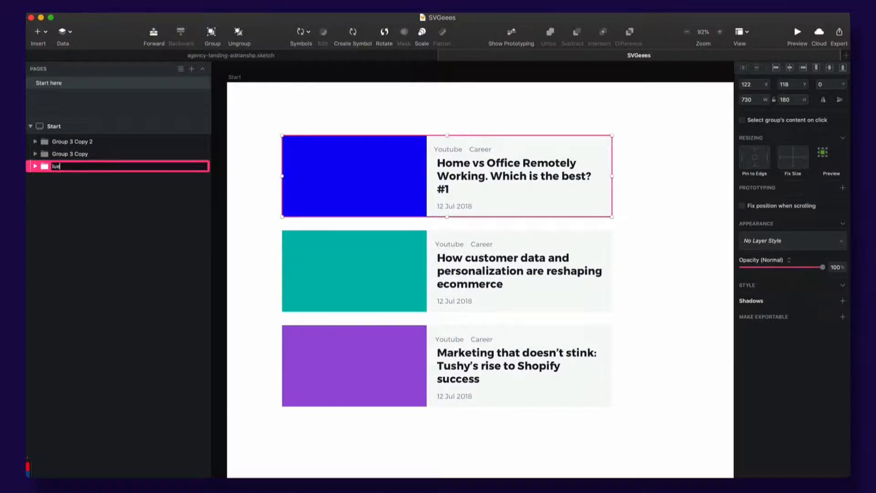
text(Blue)
key(Return)
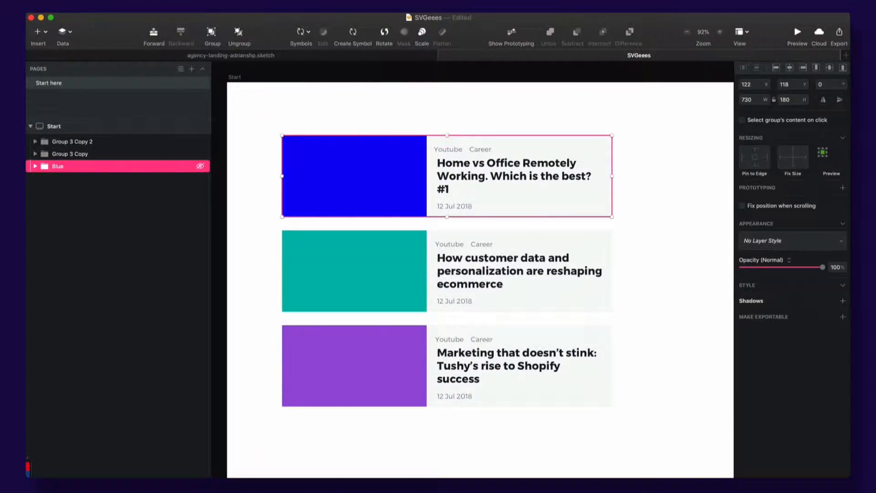
- Rename the teal card's group as Aqua
double_click(66, 154)
text(Aqua)
key(Return)
- Rename the purple card's group as Purple
click(69, 142)
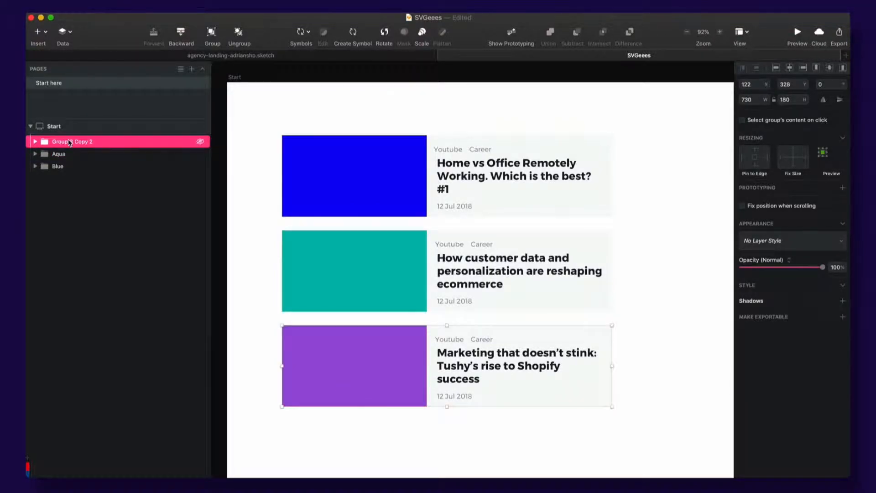
double_click(68, 142)
text(Pu)
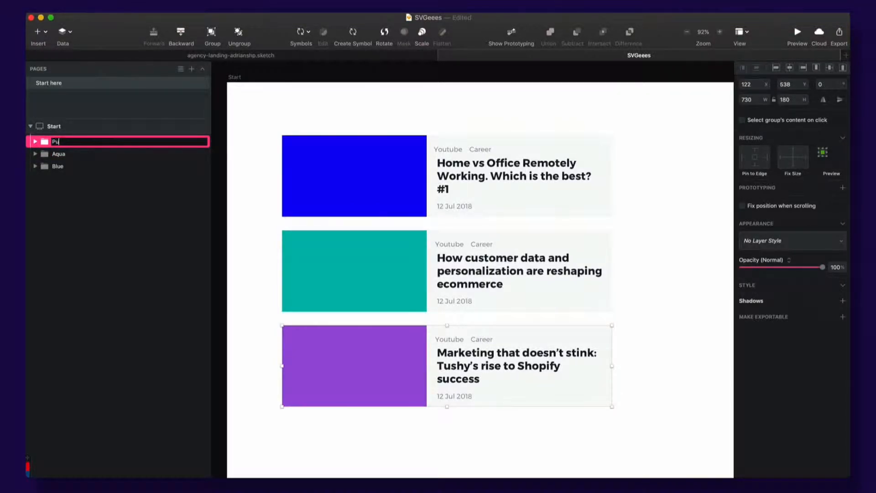
key(Return)
key(super+r)
text(Purple)
key(Return)
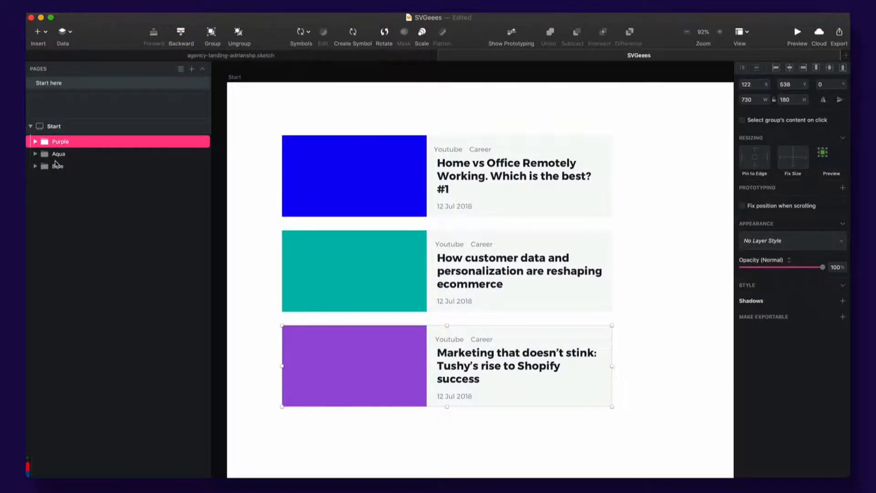
- Make the Purple, Aqua and Blue groups exportable together with the SVG preset
key(super+a)
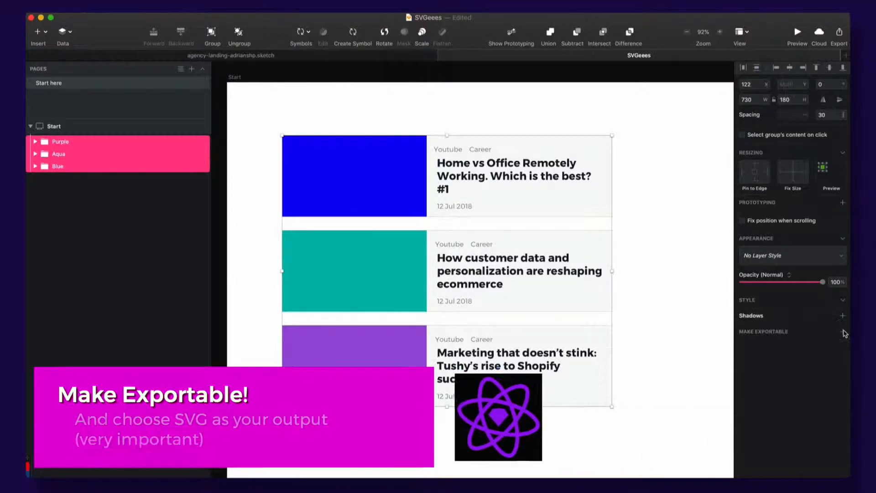
click(842, 331)
click(820, 348)
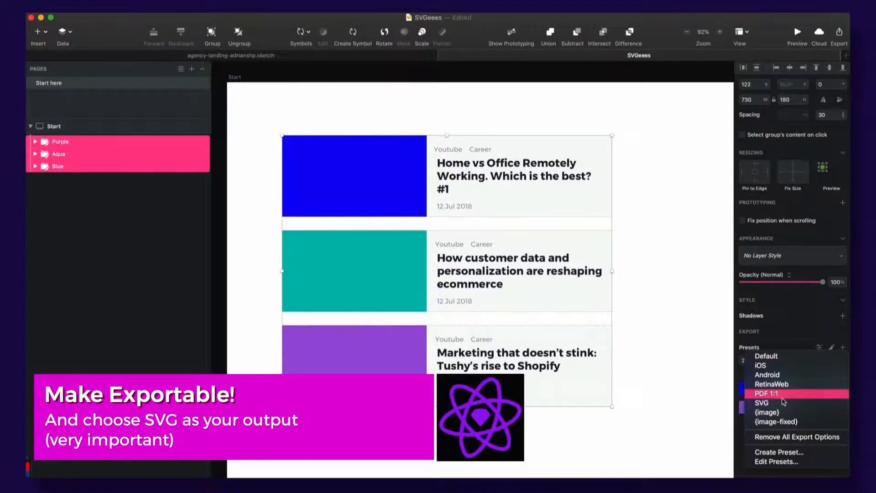
click(781, 401)
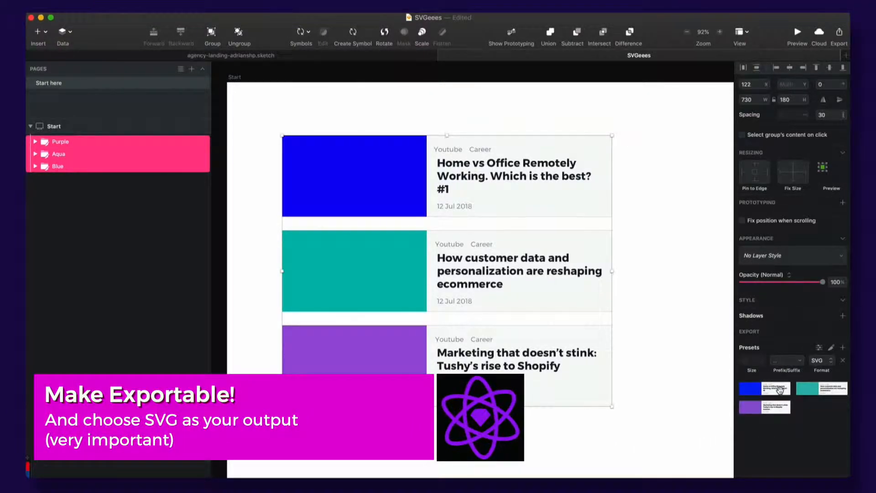
click(280, 123)
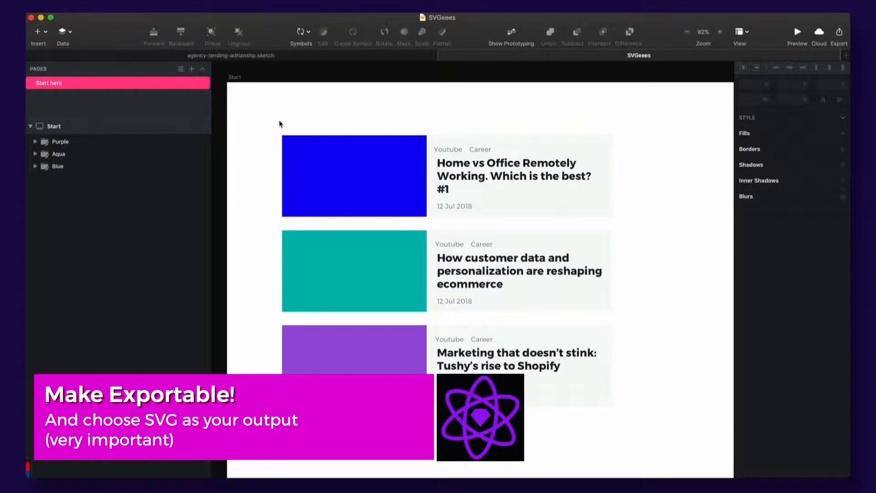
- Switch to the Sketch2React Code App, check the rendered preview of the three cards, and return to Sketch
key(super+Tab)
click(263, 247)
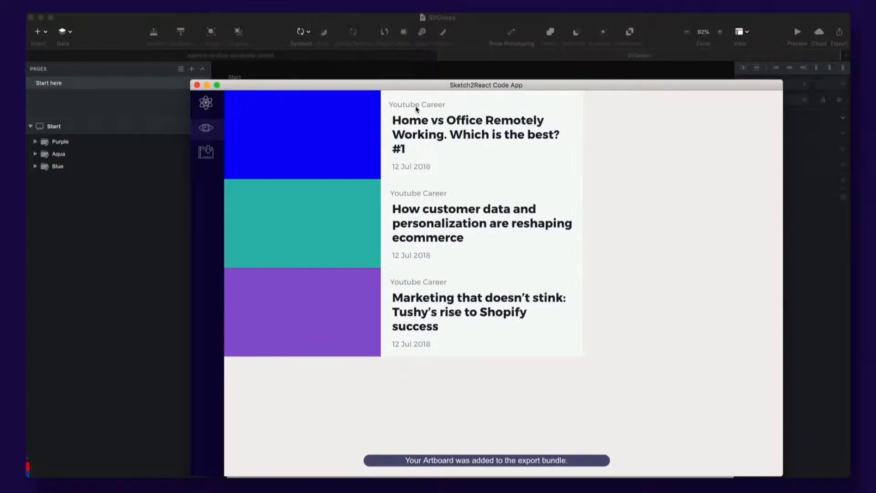
mouse_move(399, 87)
mouse_down()
mouse_move(401, 97)
mouse_move(380, 88)
mouse_up()
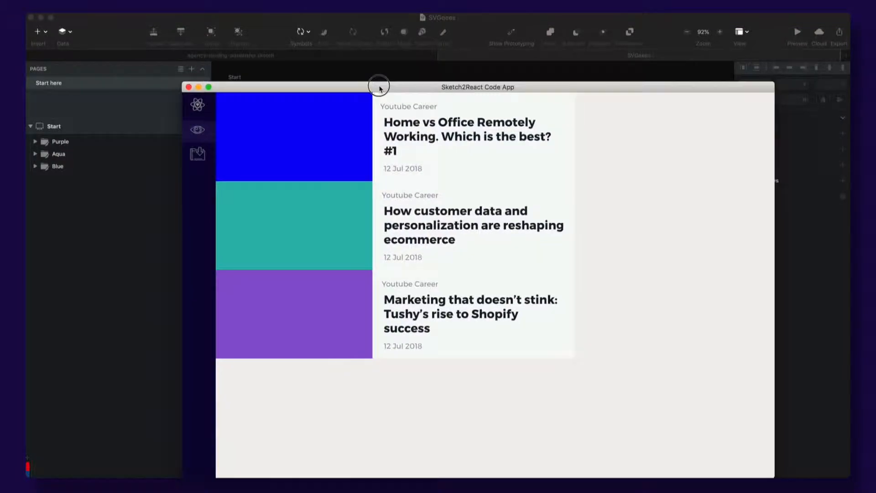
click(346, 75)
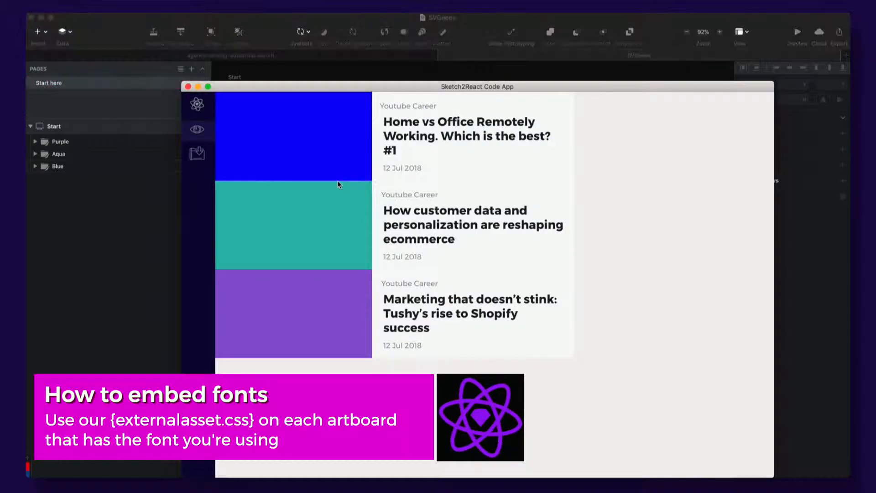
click(322, 85)
drag(322, 86, 314, 91)
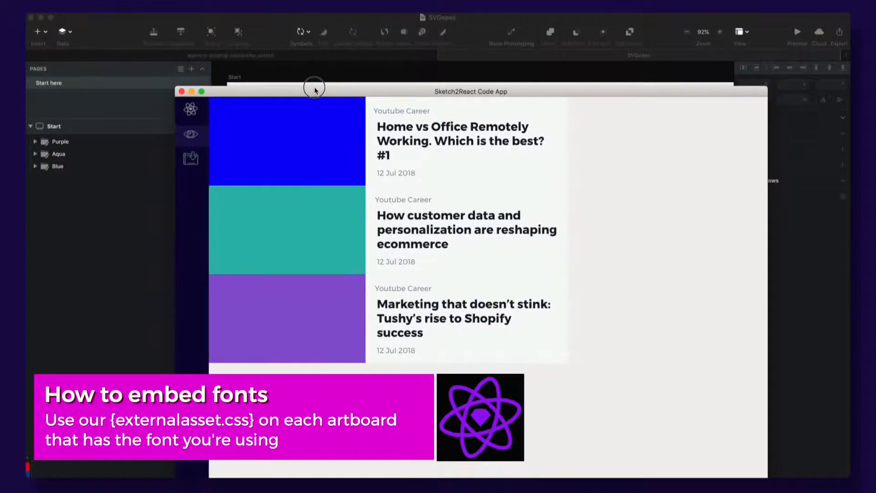
click(359, 82)
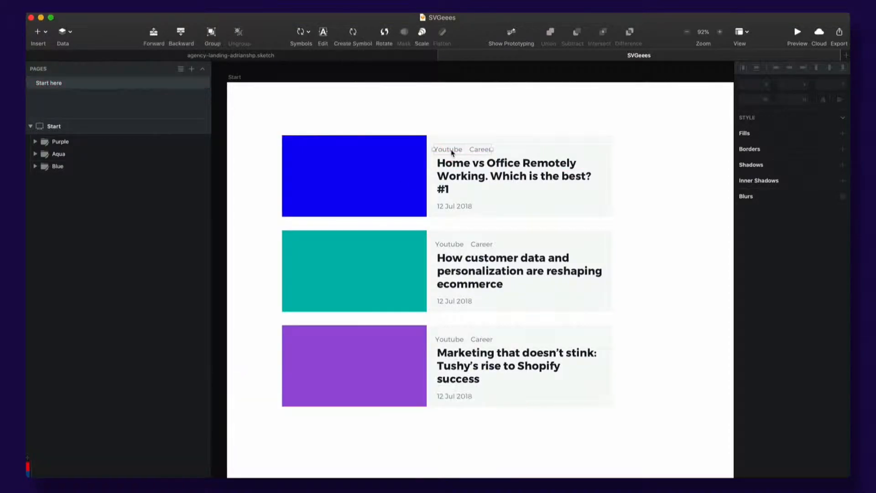
- Replace the category line above the blue card's heading with "Sketch2React is Amazing"
click(453, 156)
scroll(457, 156, up, 5)
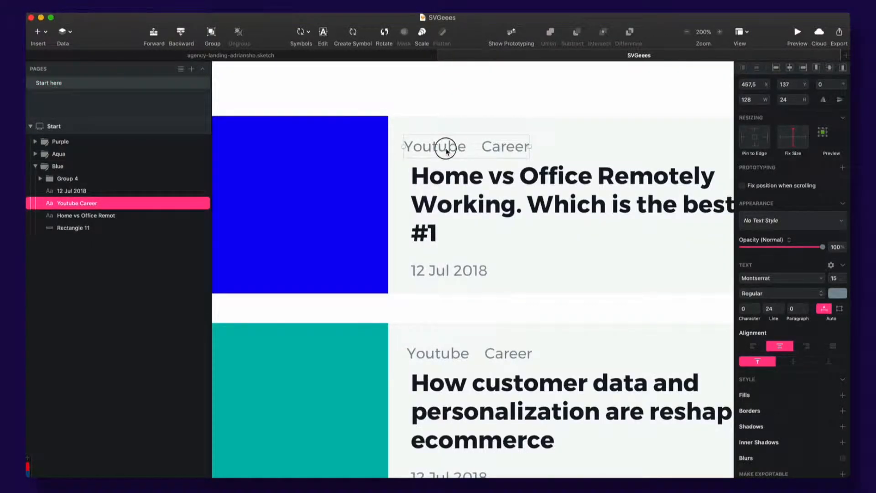
double_click(446, 151)
key(super+a)
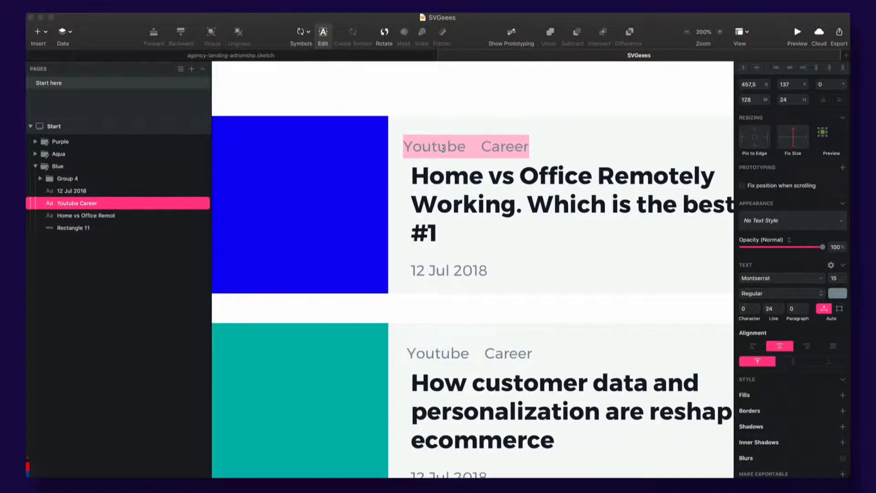
text(Skertc)
key(BackSpace)
key(BackSpace)
key(BackSpace)
text(t)
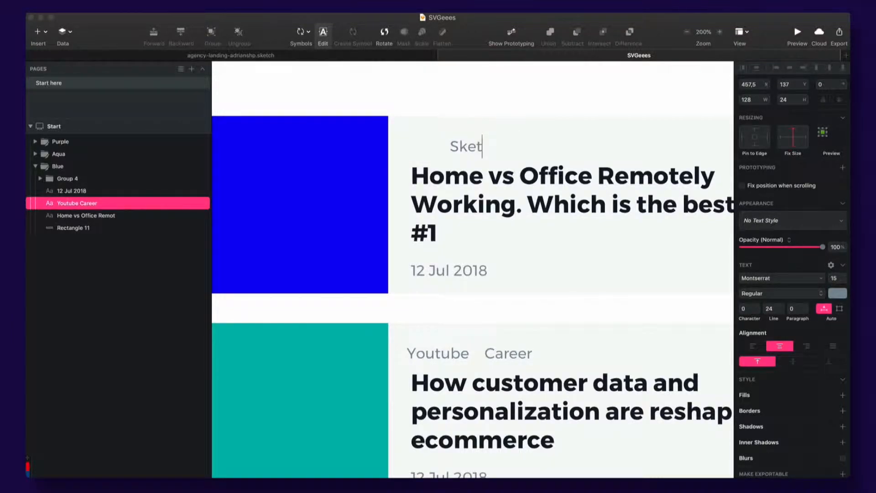
text(ch2React)
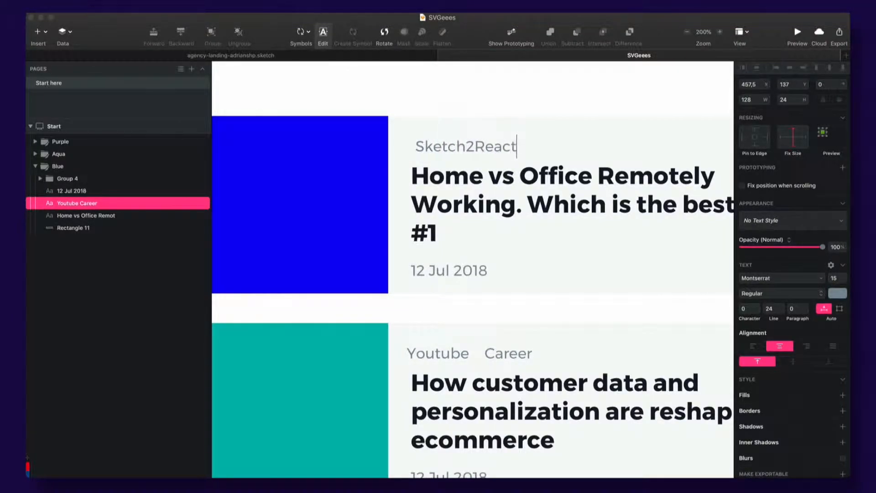
text( is Amaxin)
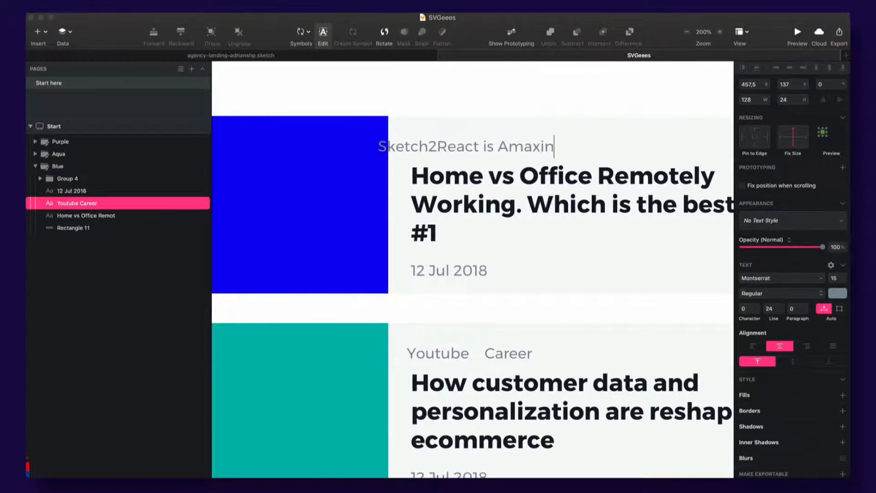
key(BackSpace)
key(BackSpace)
key(BackSpace)
text(zing)
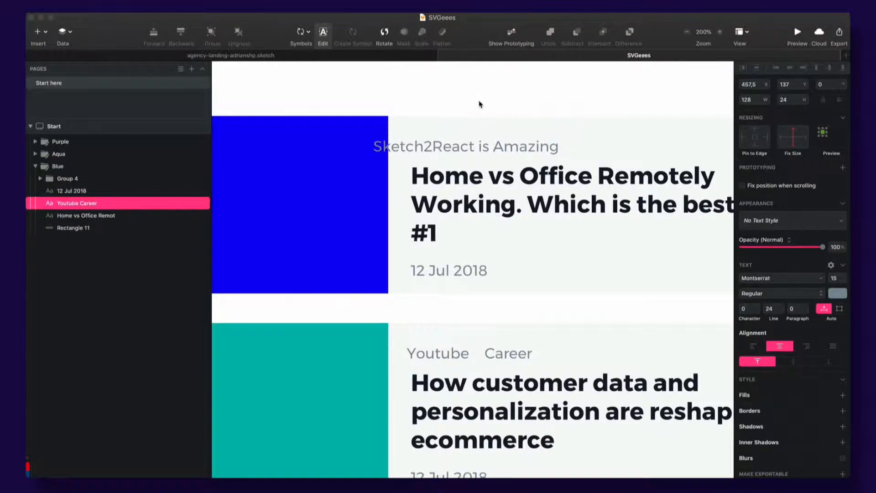
key(Escape)
- Line up the blue card's category text with the heading's left edge, set its alignment to left, and save the document
drag(438, 145, 476, 145)
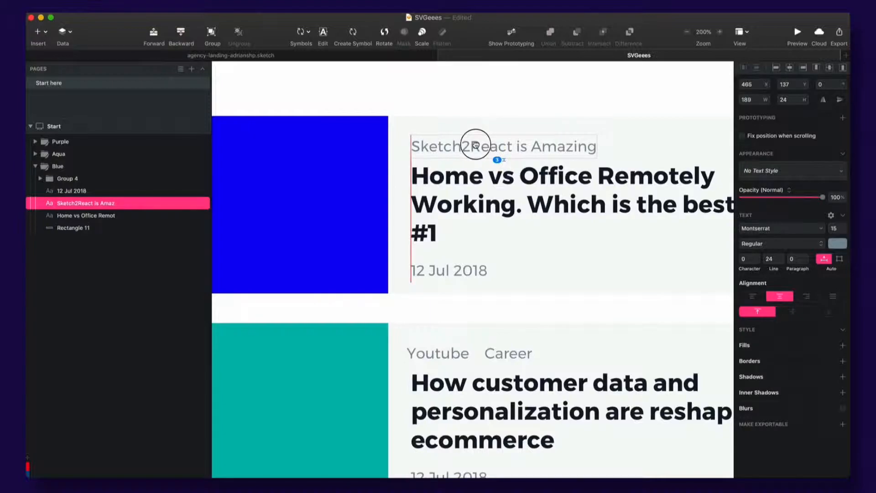
click(753, 298)
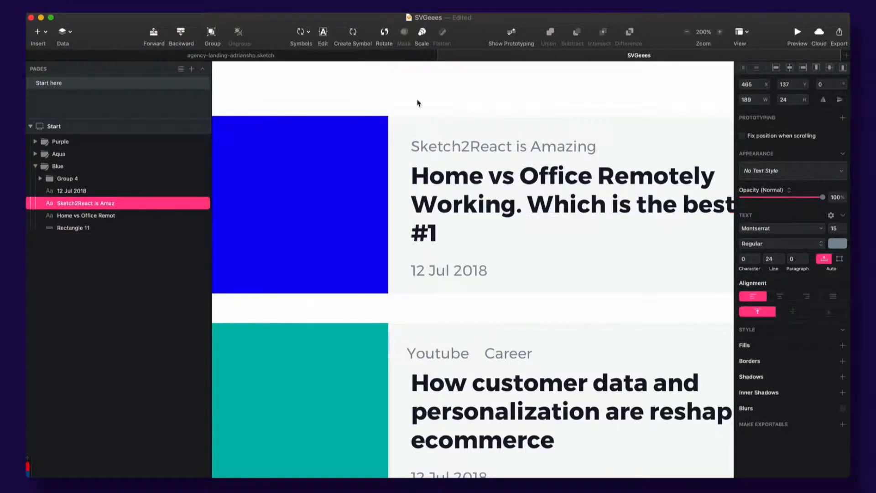
scroll(387, 117, down, 3)
key(super+s)
- Check the blue card in the Sketch2React Code App preview, then return to Sketch and inspect the Blue group's export preview
click(326, 105)
key(super+Tab)
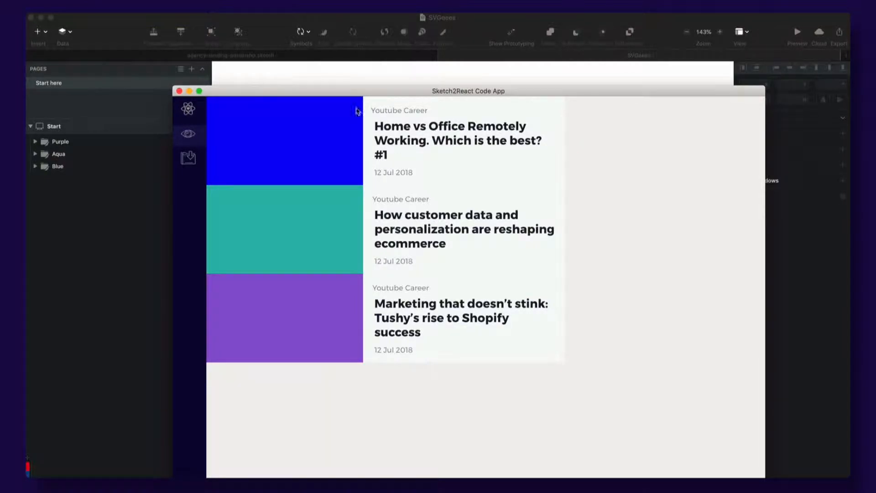
click(338, 83)
super+click(386, 150)
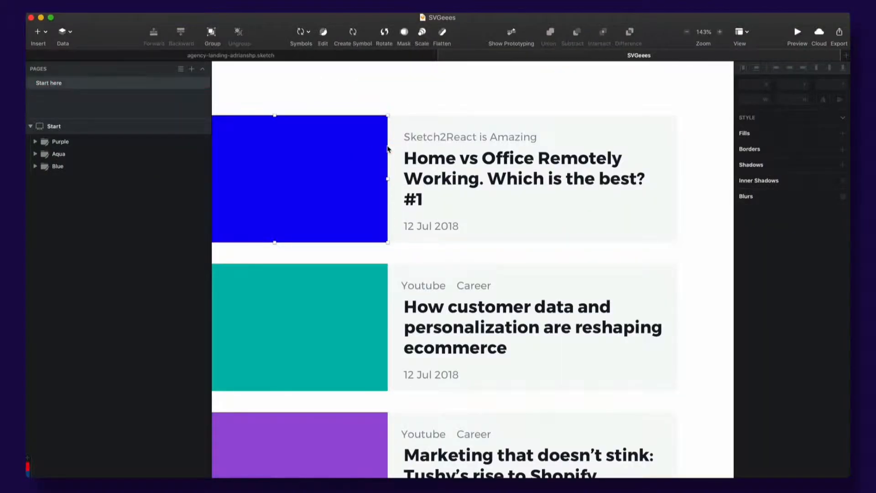
click(36, 167)
click(52, 168)
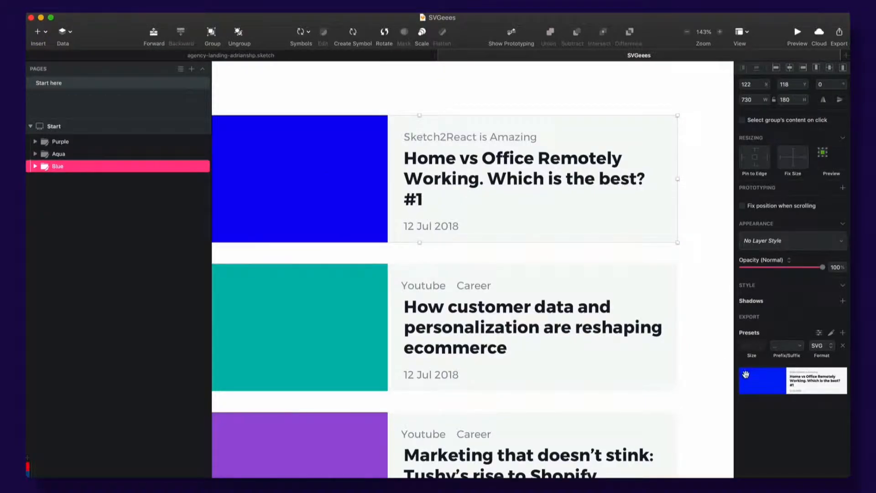
- Switch to the Sketch2React Code App and re-link the saved SVGeees document from the recent files
key(super+Tab)
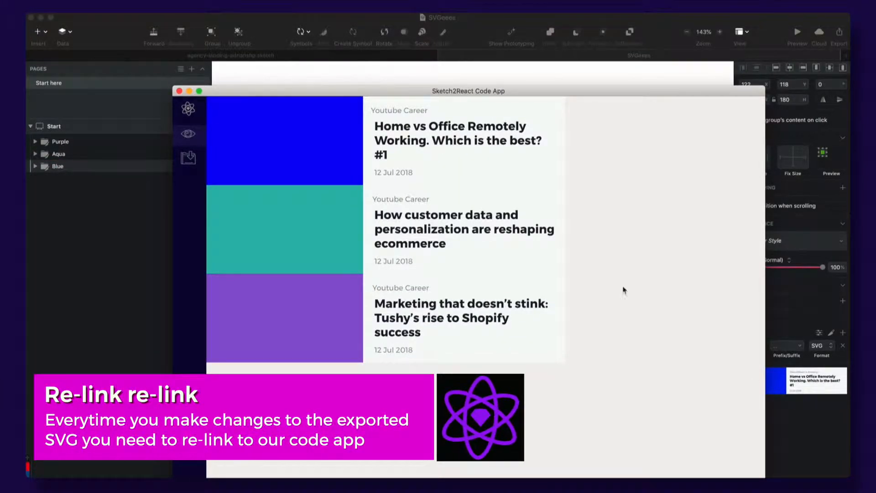
click(188, 108)
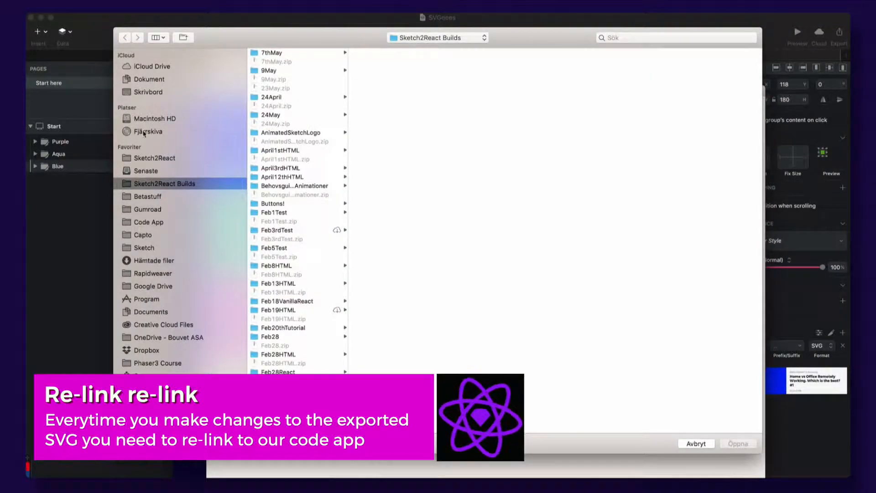
click(164, 174)
double_click(287, 64)
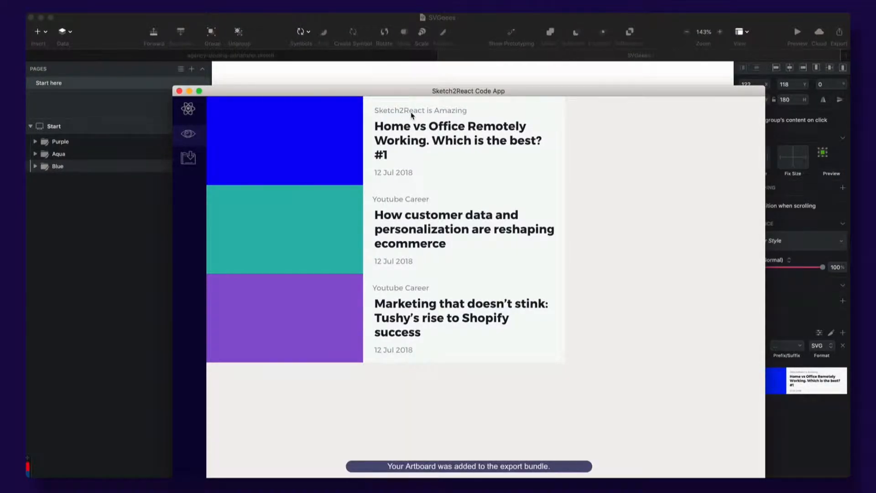
- Return to Sketch, set the spacing between the Purple, Aqua and Blue groups to 32, save, and check the Code App preview
click(382, 74)
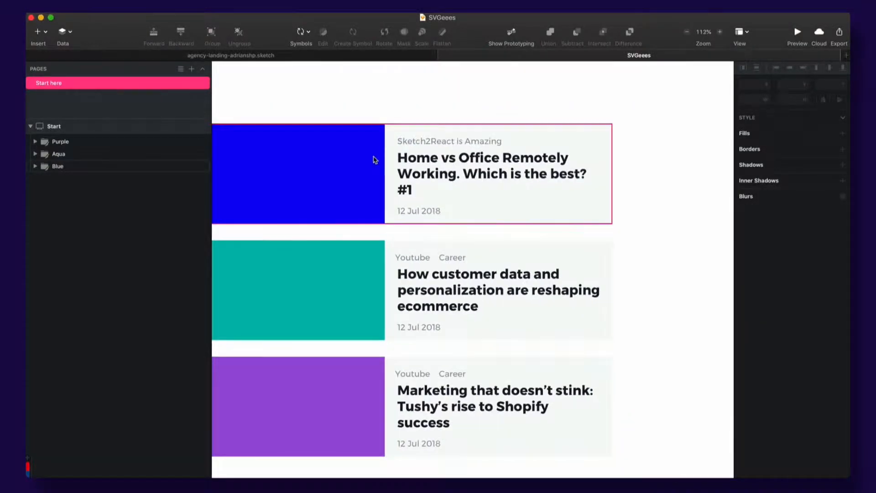
scroll(375, 159, down, 3)
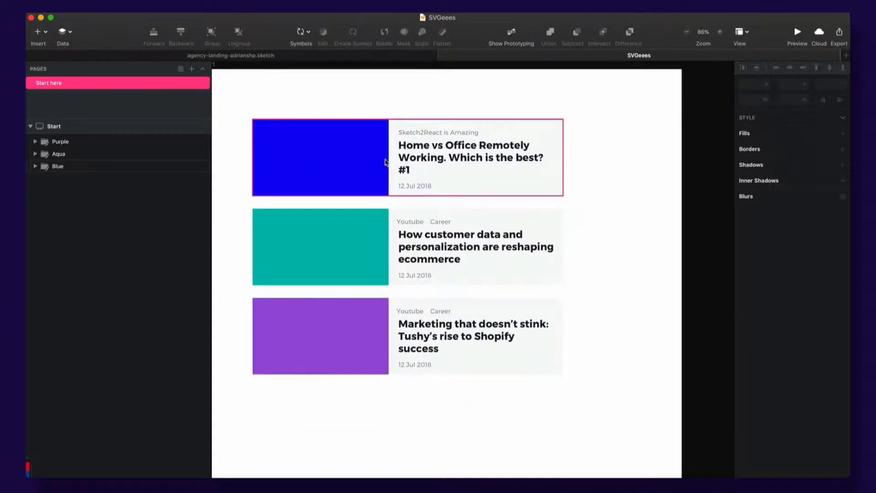
click(385, 162)
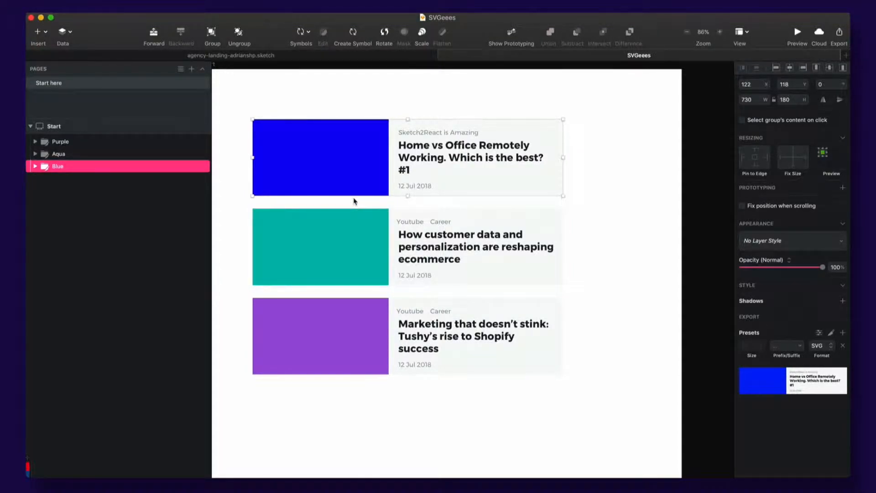
shift+click(115, 147)
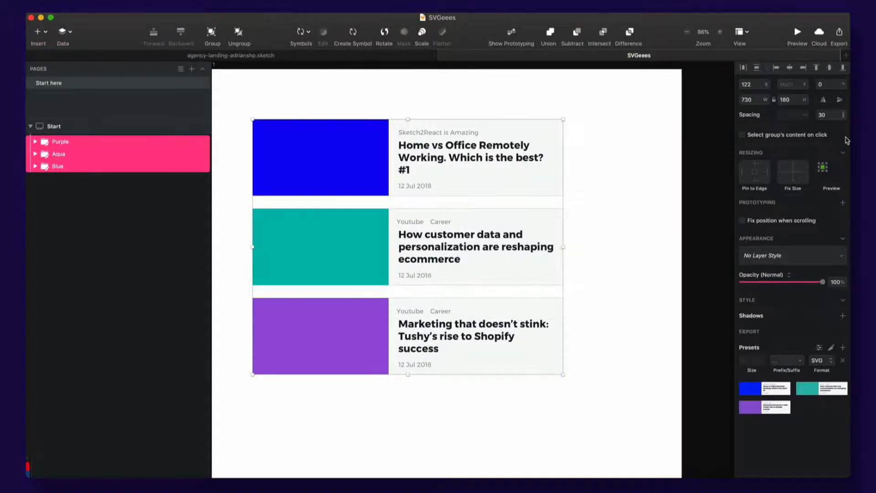
click(835, 115)
text(32)
key(Return)
key(ctrl+s)
click(298, 102)
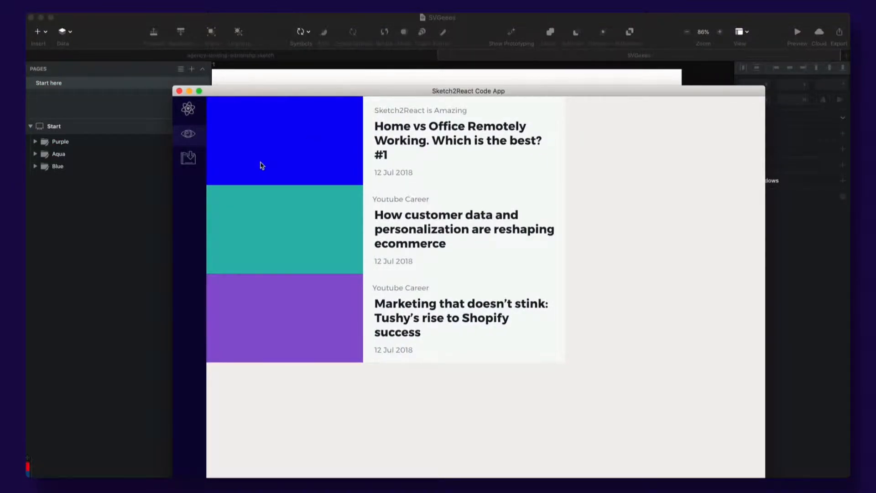
- Return to Sketch and combine the Purple, Aqua and Blue groups into one parent group
click(267, 75)
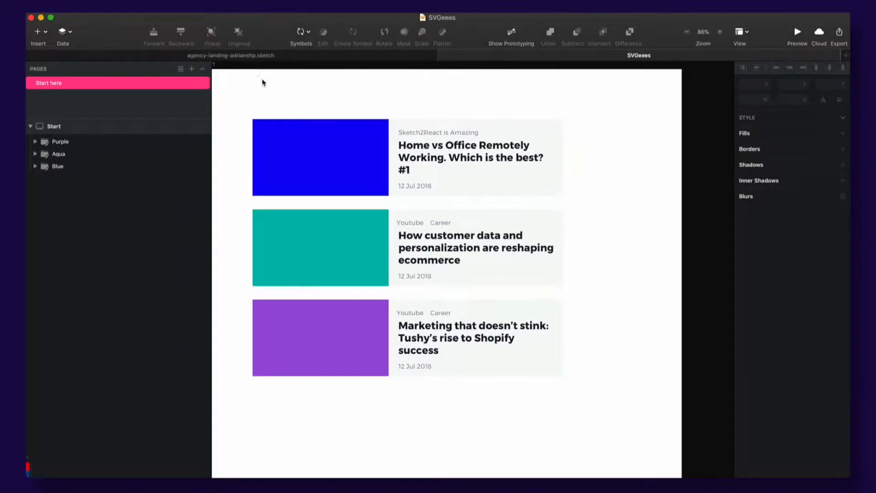
click(103, 143)
shift+click(71, 165)
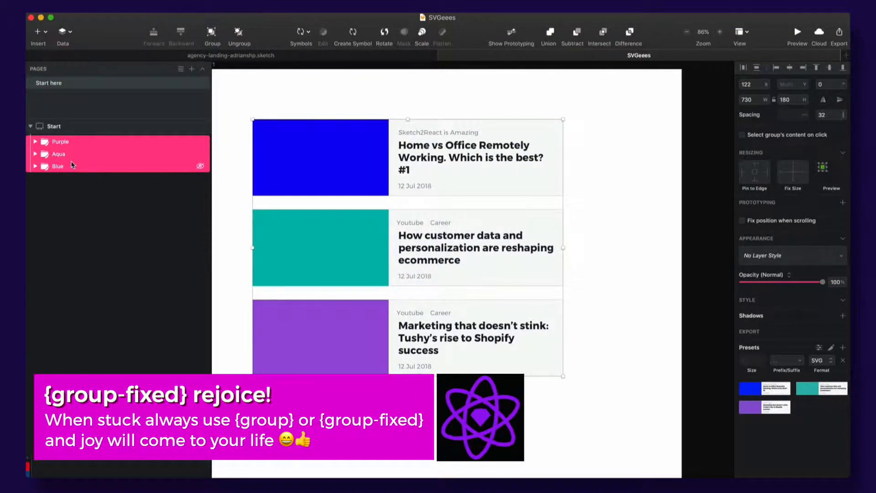
key(super+g)
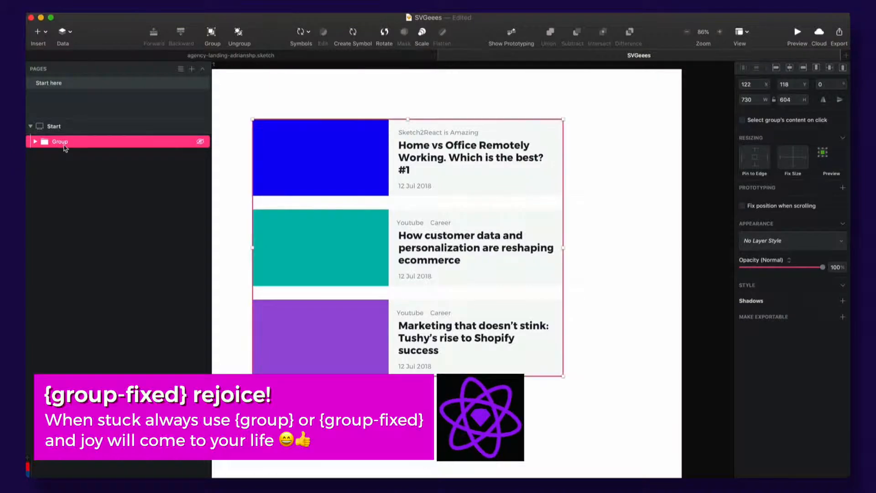
- Rename the parent group of the three cards as {group-fixed} and save the document
double_click(63, 141)
text({)
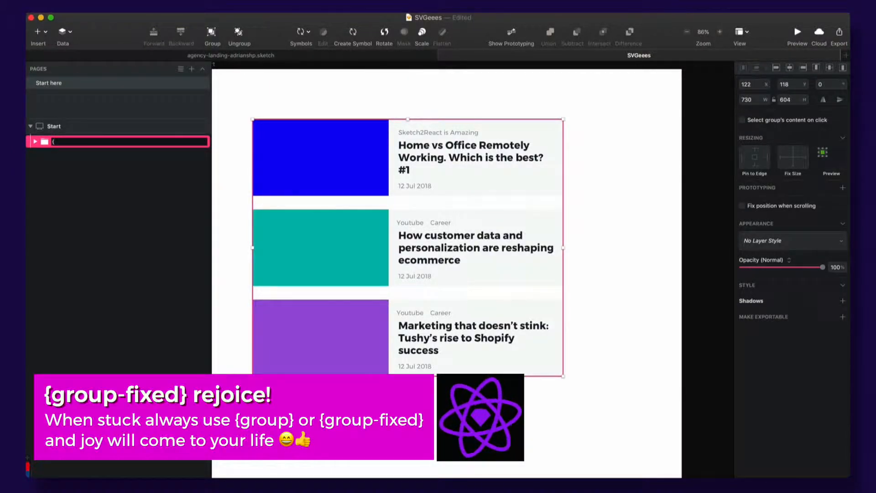
text(gr)
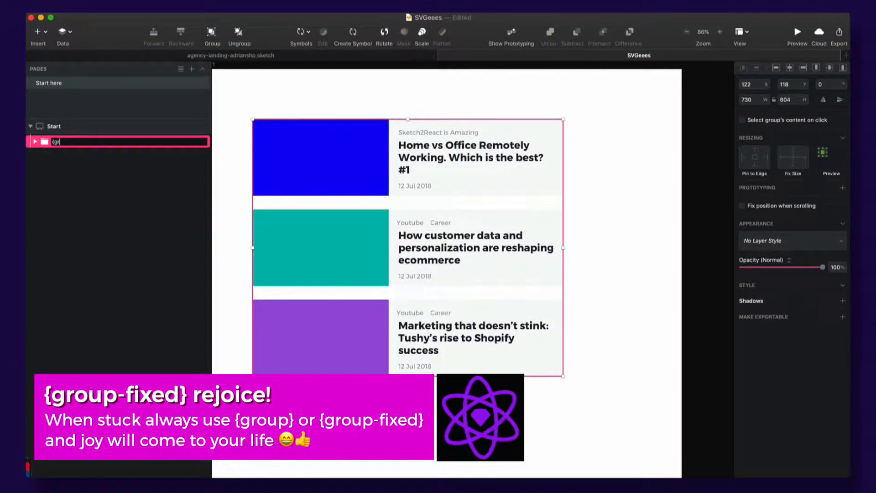
text(oup-fixed)
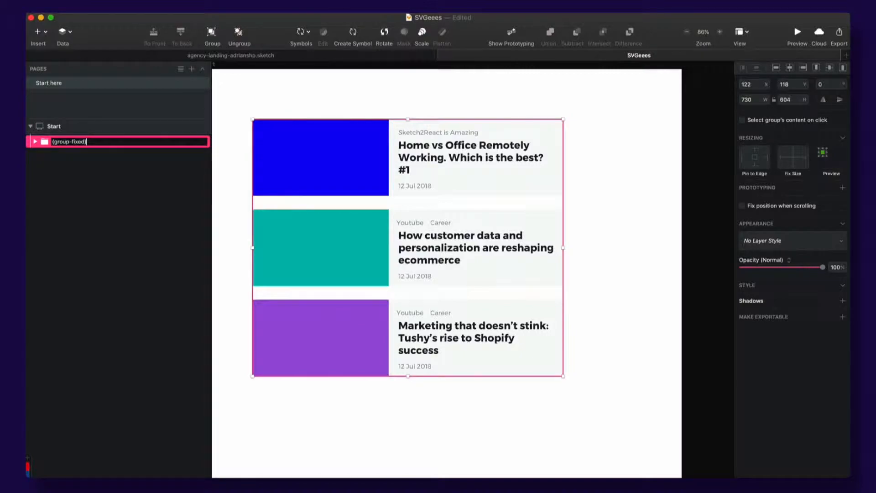
key(Return)
key(super+s)
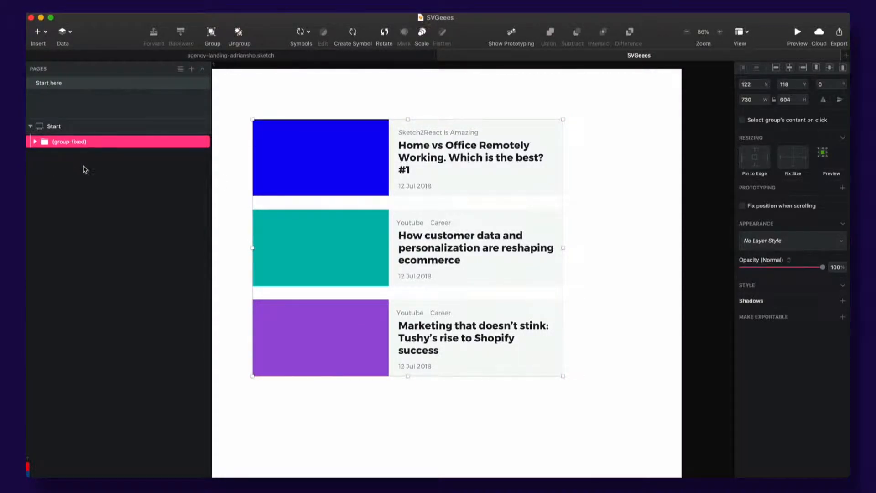
- Compare the card spacing in the Sketch2React Code App preview with the contents of the {group-fixed} group in Sketch
click(237, 172)
key(super+Tab)
click(217, 259)
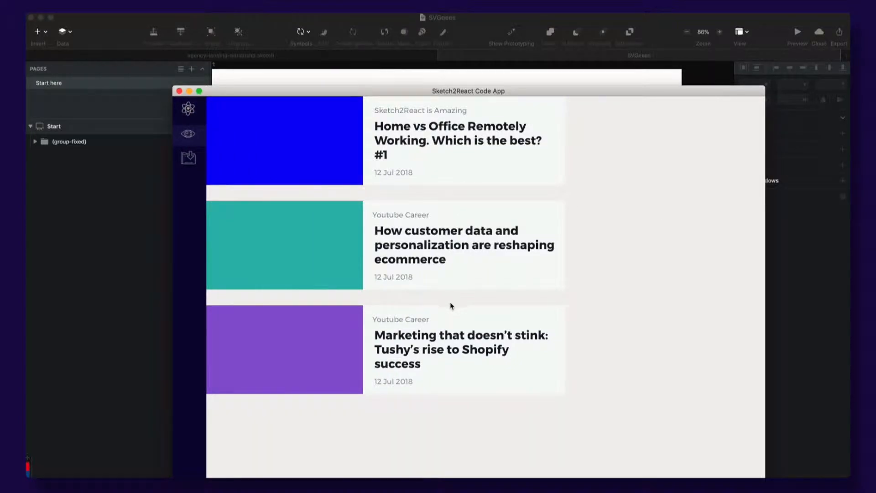
mouse_move(413, 91)
mouse_down()
mouse_move(440, 172)
mouse_move(415, 242)
mouse_move(442, 123)
mouse_move(437, 99)
mouse_up()
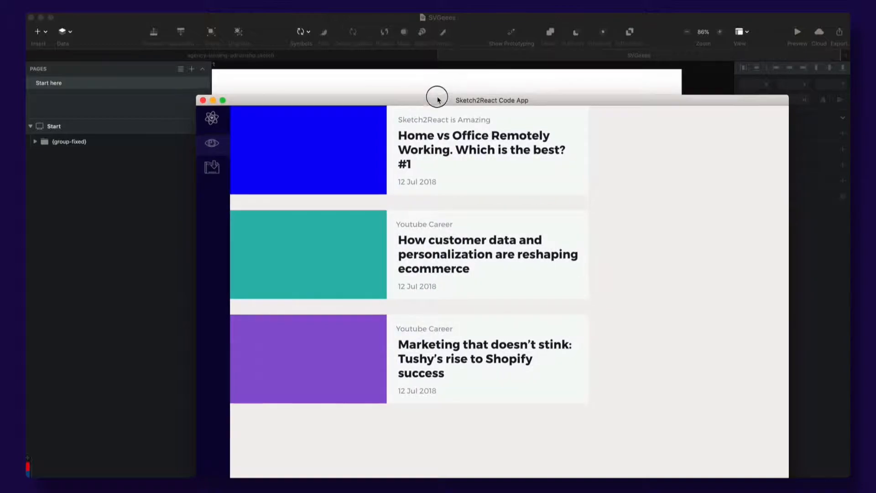
click(422, 80)
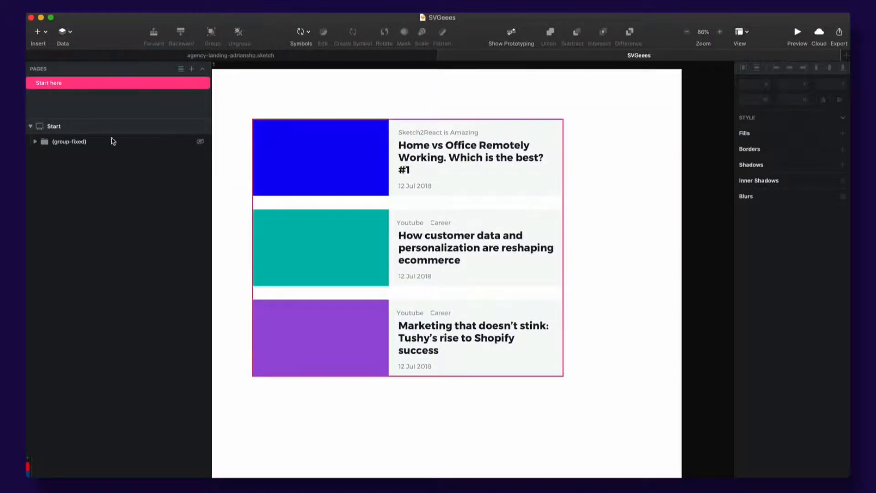
click(35, 142)
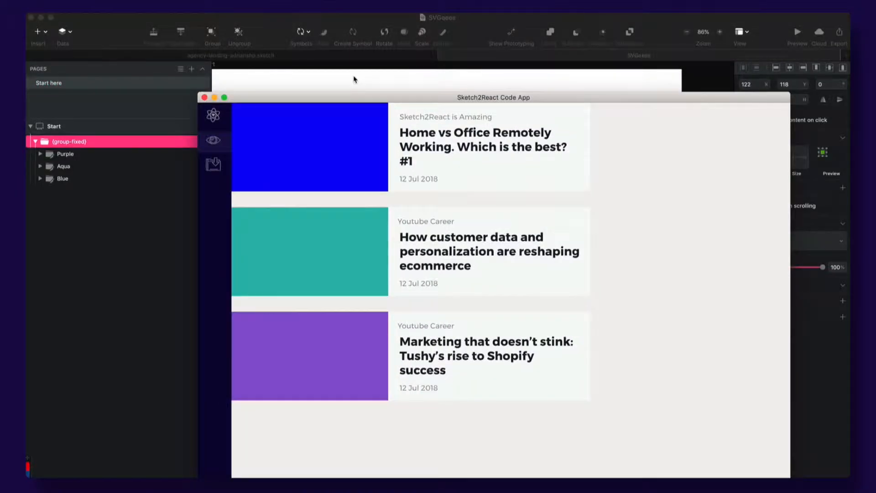
click(354, 77)
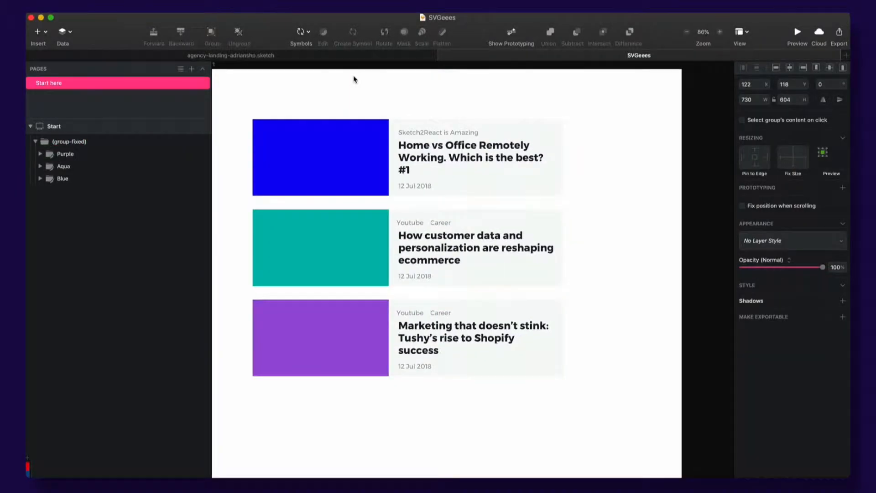
- Rename the three cards' parent group as {container} and save the document
click(346, 162)
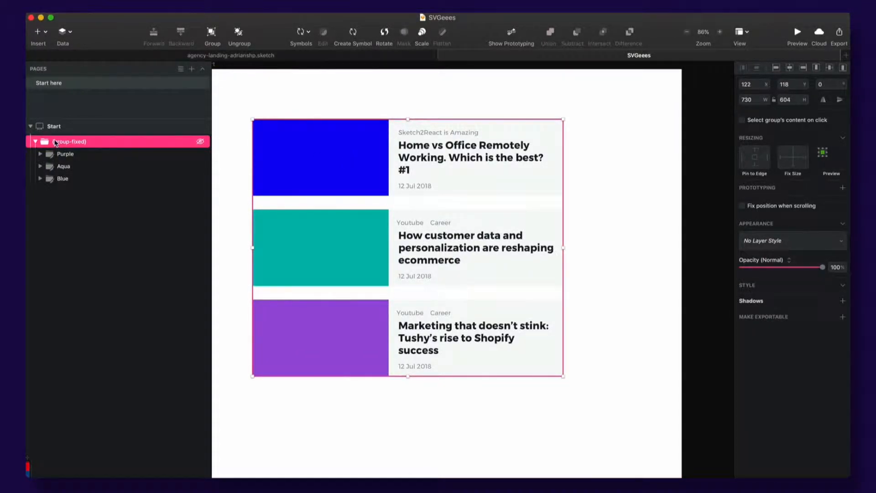
click(35, 142)
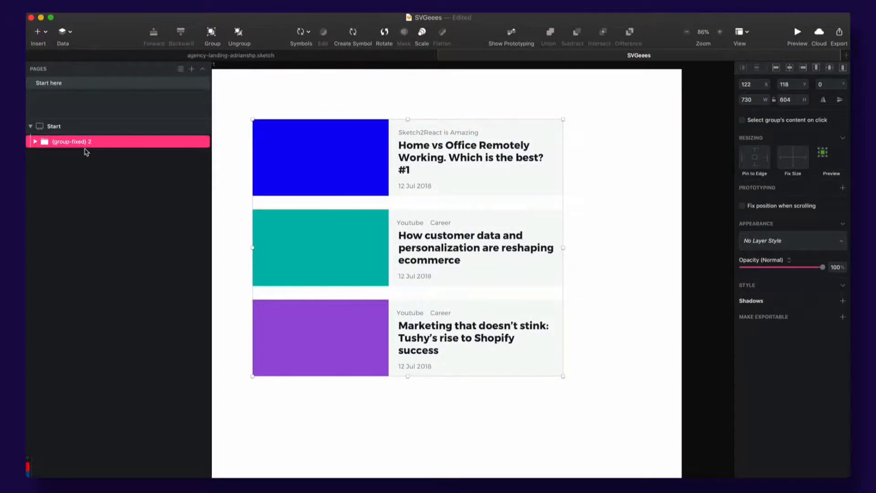
double_click(79, 142)
text({conta)
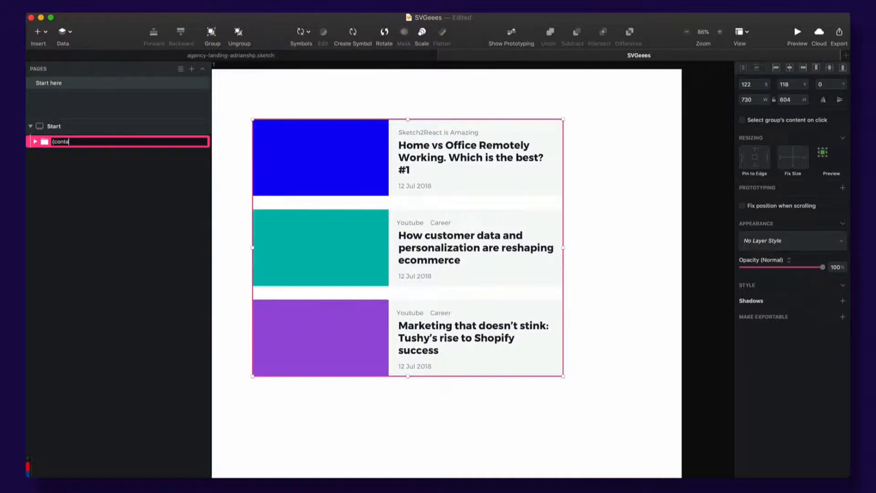
text(})
key(Return)
key(super+s)
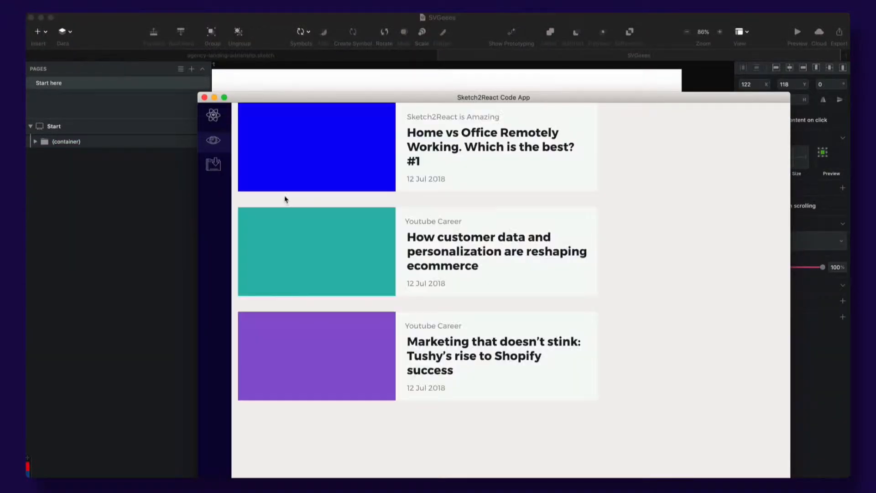
- Return to Sketch and wrap the {group-fixed} group inside {container} in a new parent group
click(149, 182)
click(35, 141)
click(60, 156)
click(41, 156)
key(super+g)
- Rename the new parent group around {group-fixed} as {row} and save the document
click(94, 155)
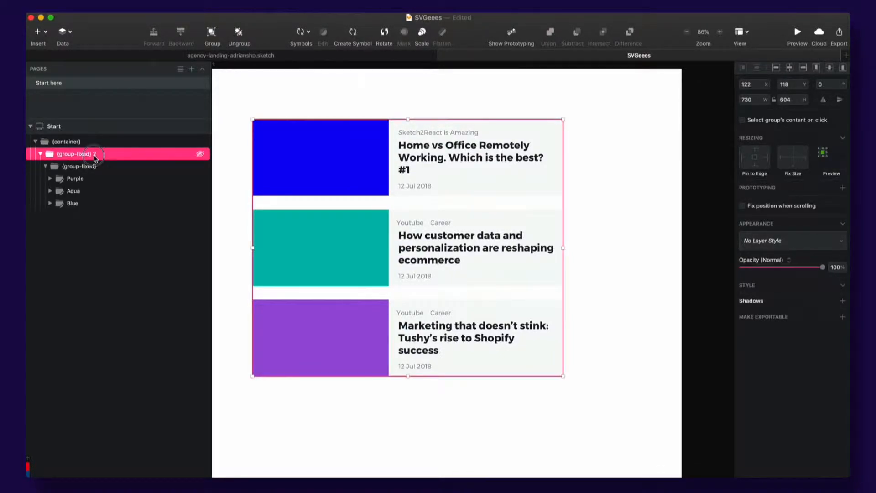
text({row)
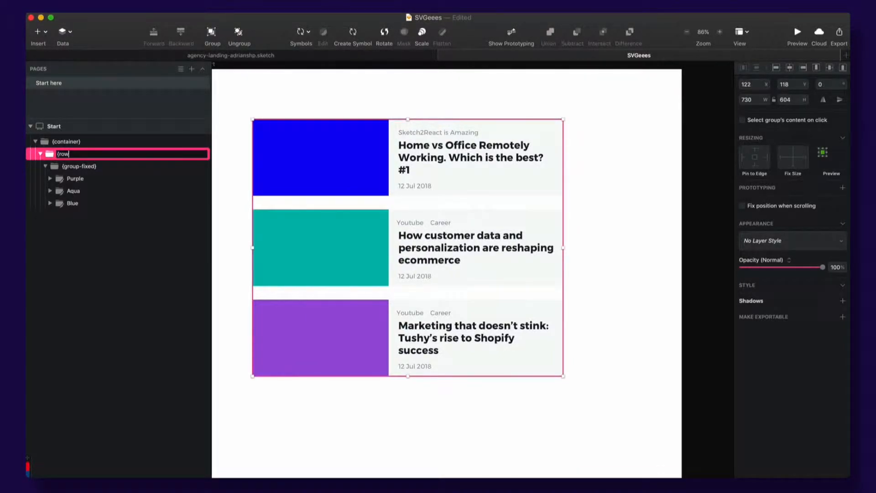
text(})
key(Return)
key(super+s)
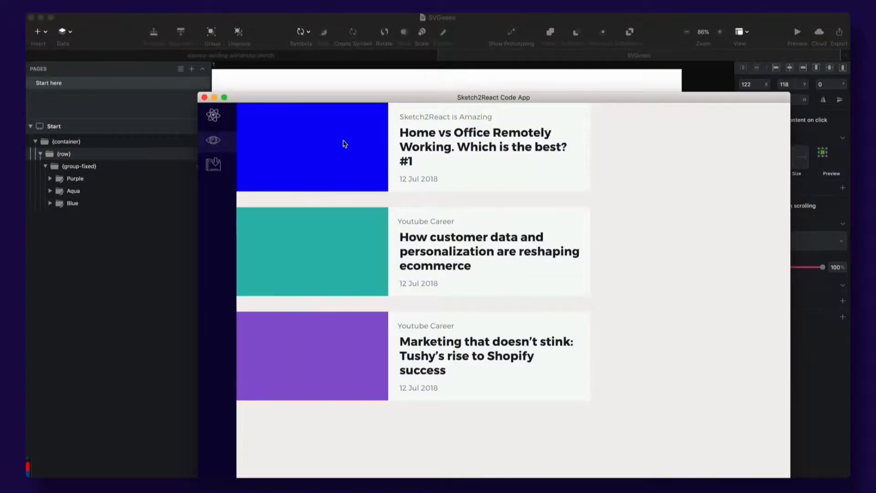
- Rename the {row} group in Sketch as {row} [m32] and check the card margins in the Sketch2React Code App preview
click(306, 84)
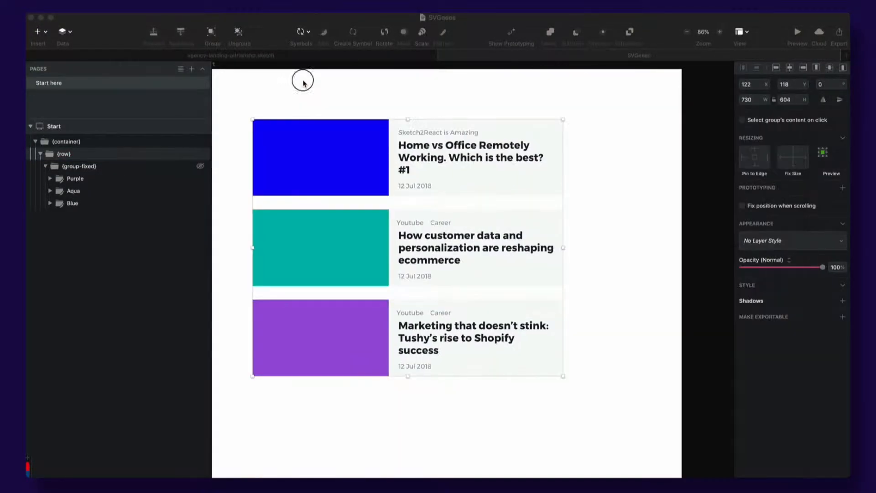
click(71, 179)
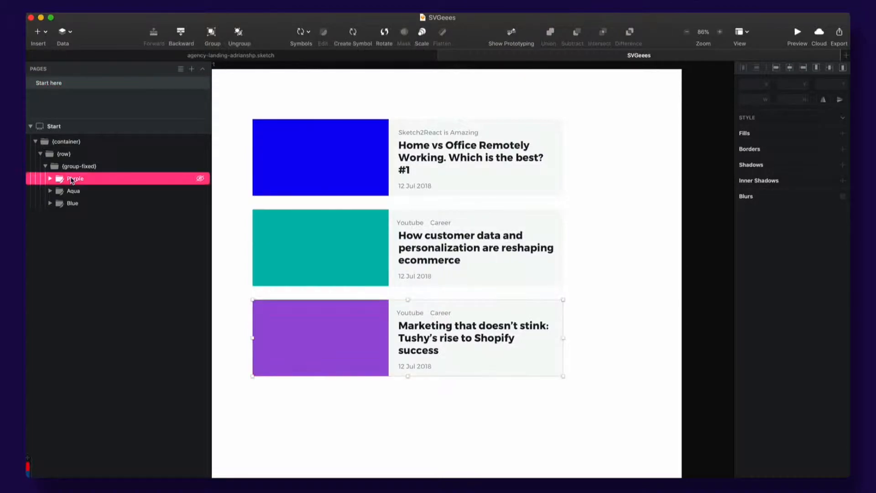
click(45, 167)
click(51, 166)
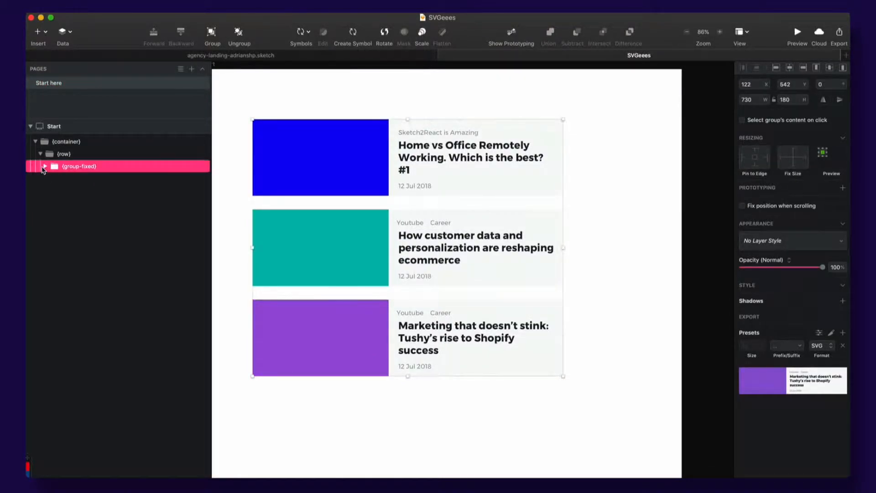
click(60, 154)
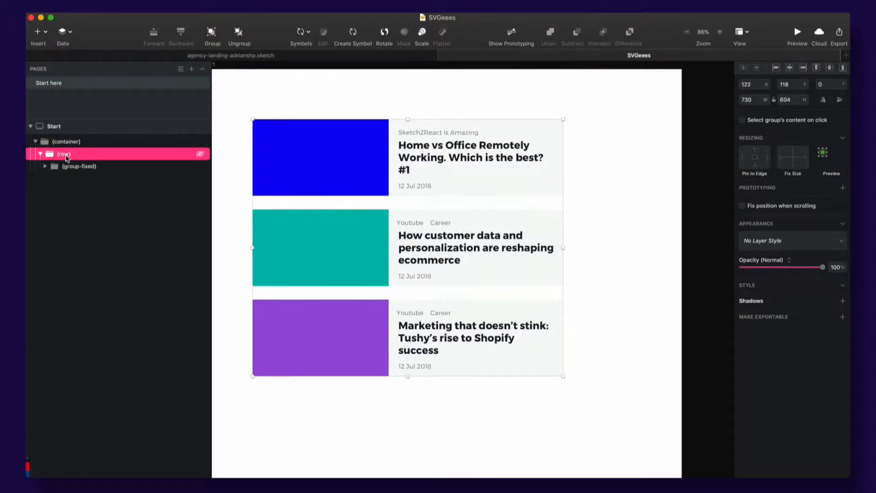
double_click(67, 155)
text([)
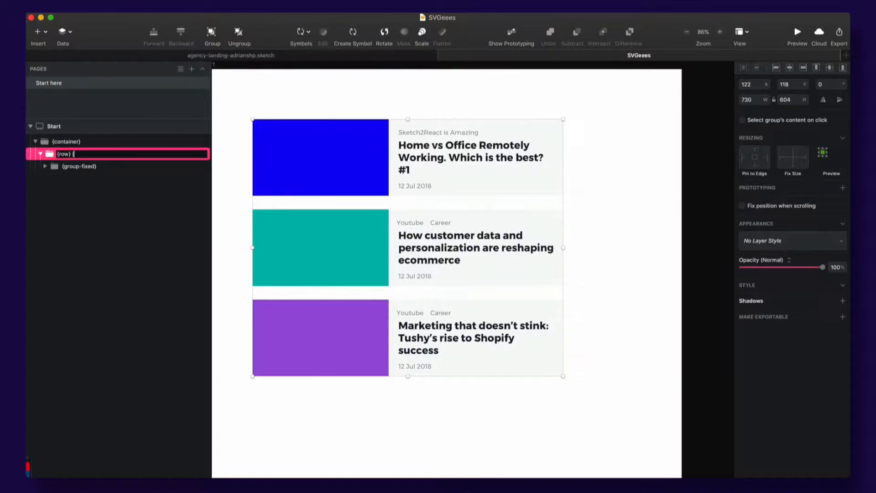
text(m32])
key(Return)
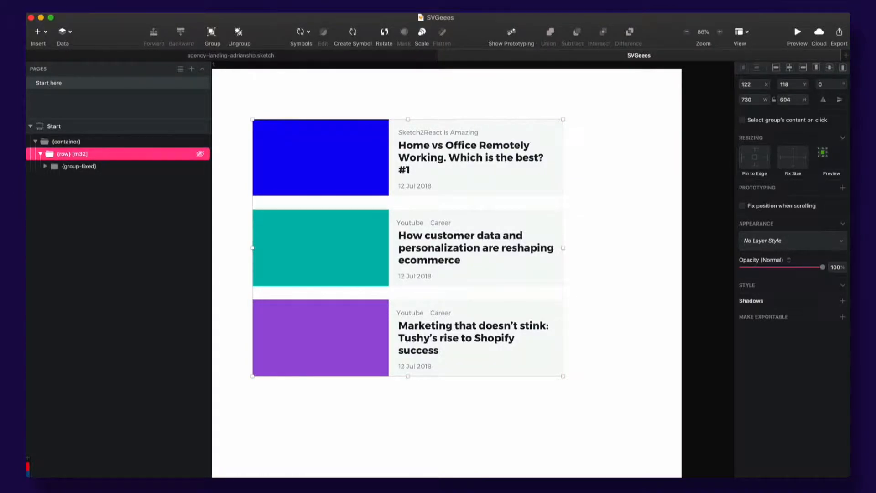
key(super+Tab)
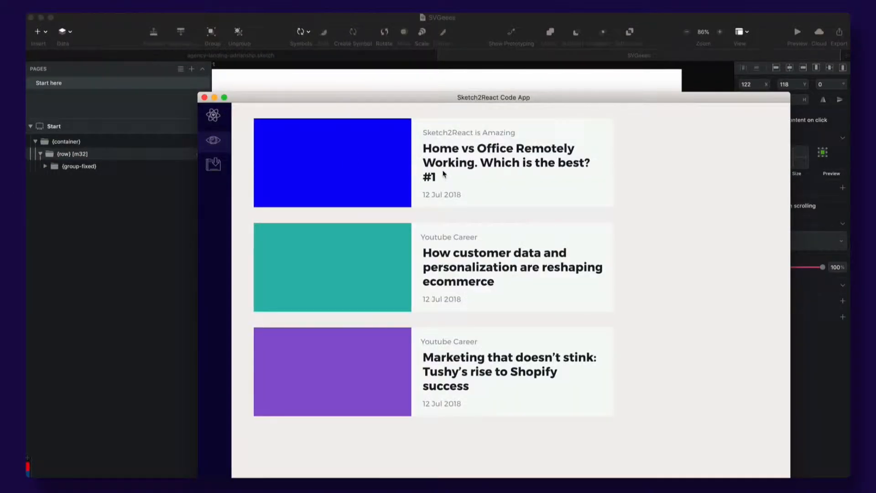
mouse_move(790, 102)
mouse_down()
mouse_move(509, 102)
mouse_move(847, 103)
mouse_move(679, 102)
mouse_move(787, 103)
mouse_up()
- Return to Sketch, set the fill of the Aqua card's colored rectangle to bright cyan 5EFFFC and save the document
click(508, 75)
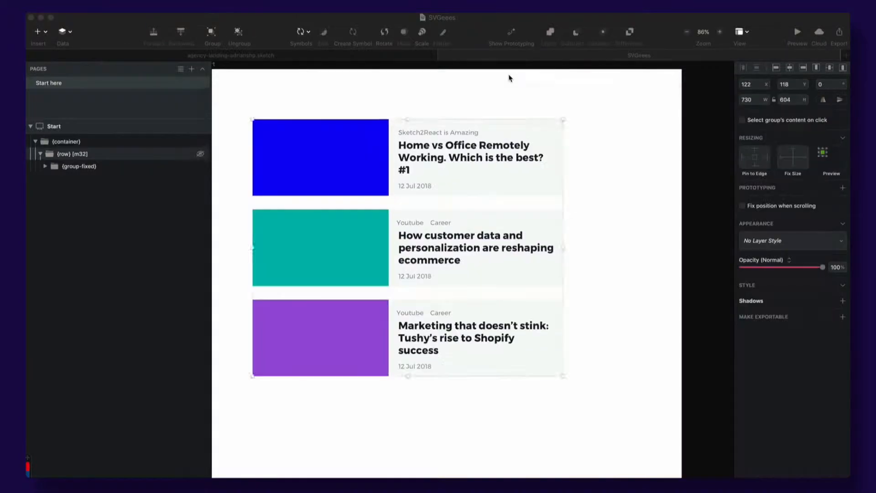
click(354, 251)
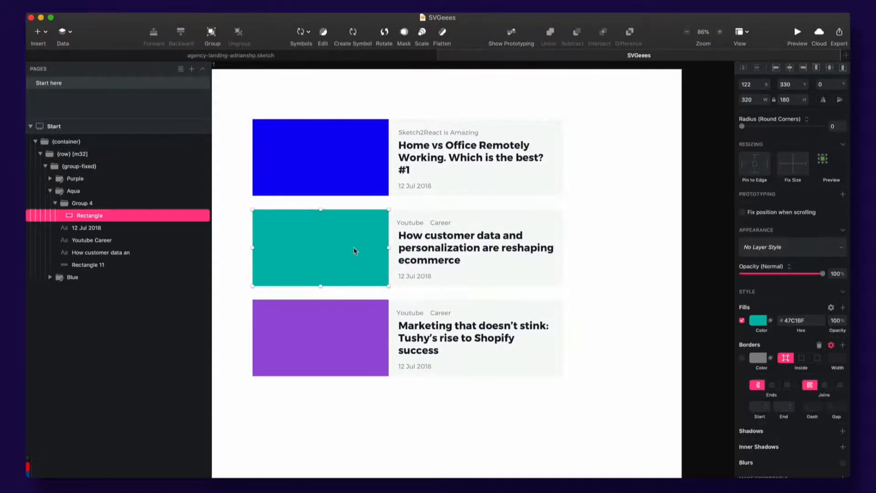
click(759, 321)
drag(821, 384, 838, 384)
click(519, 205)
key(super+s)
- Switch to the Sketch2React Code App and open the saved Sketch document from the recent files to preview the recolored card
key(super+Tab)
click(208, 259)
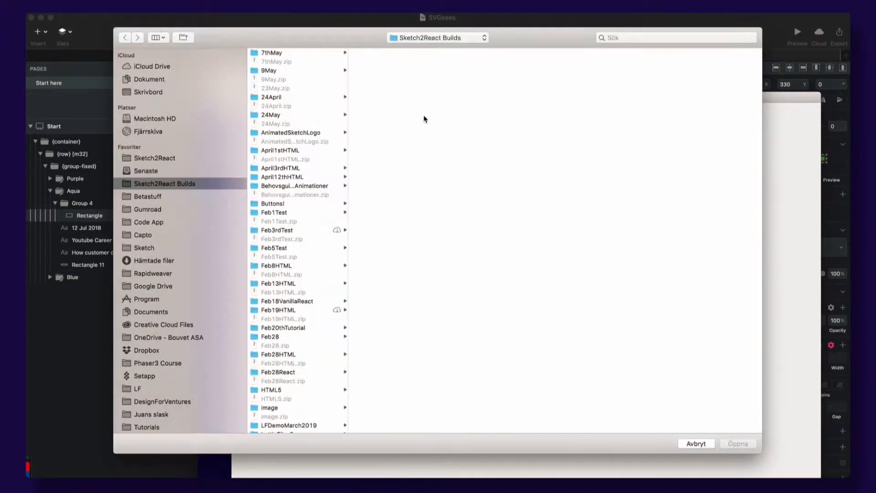
click(180, 171)
click(280, 64)
double_click(278, 65)
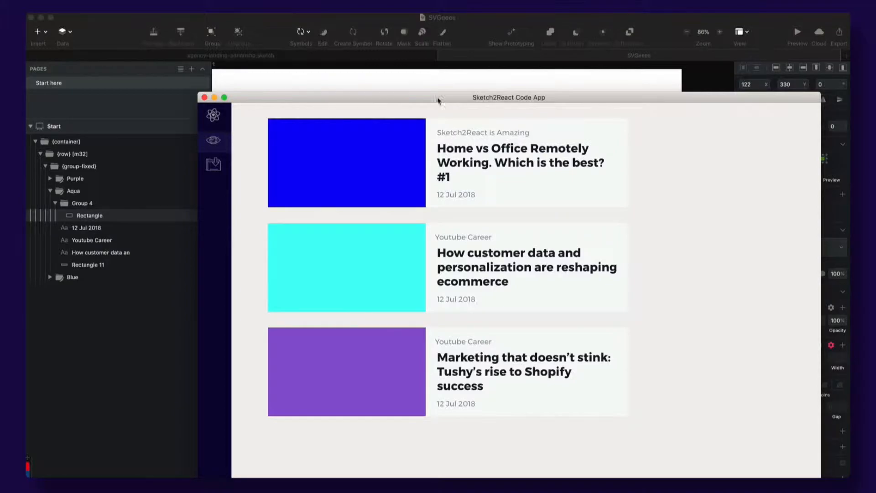
drag(426, 96, 394, 80)
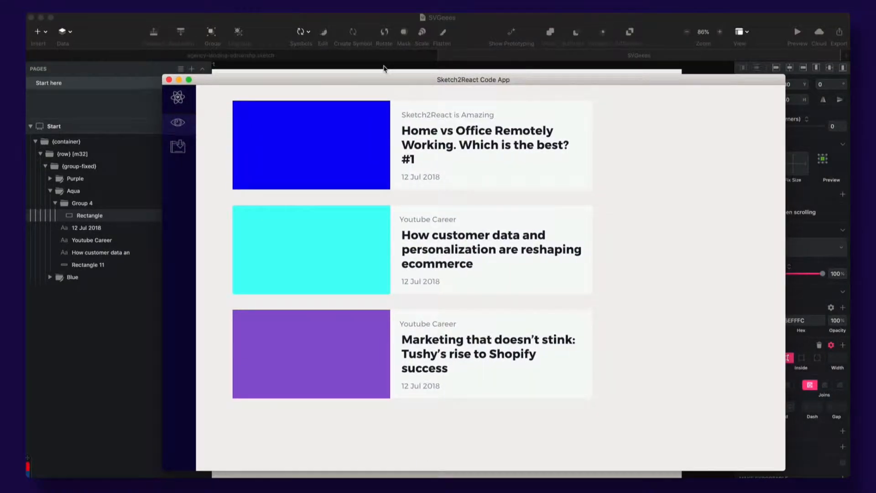
- Return to Sketch and examine the cards inside {group-fixed}, including the text settings of the Blue card's headline
click(376, 67)
click(396, 279)
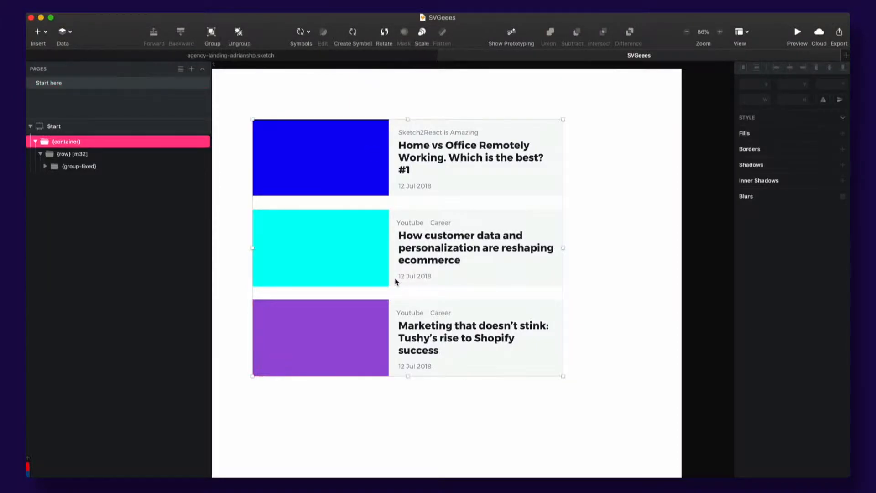
click(46, 166)
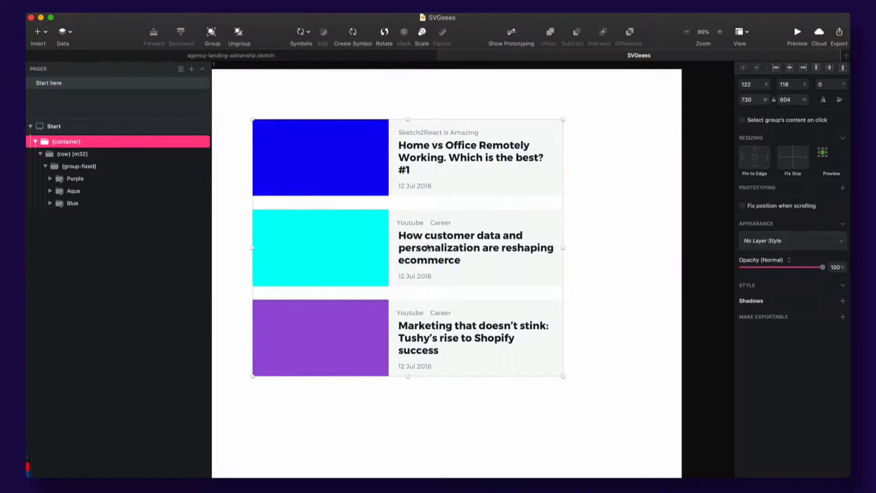
super+click(401, 143)
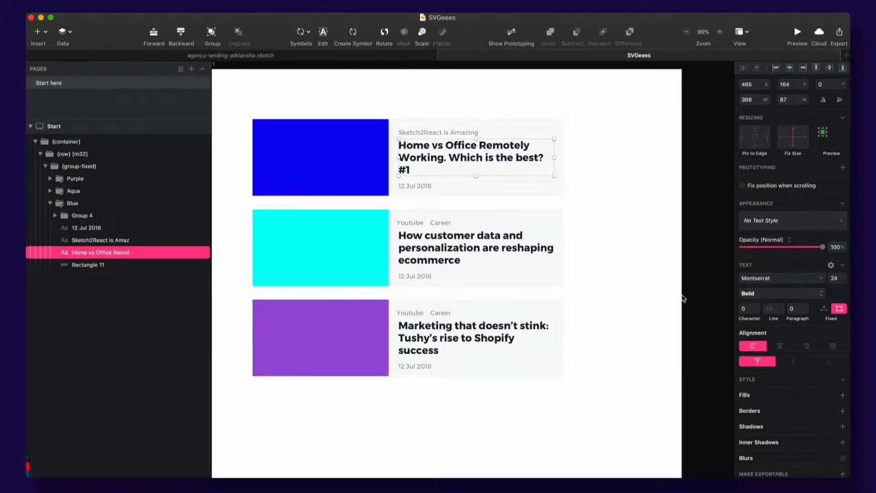
click(401, 440)
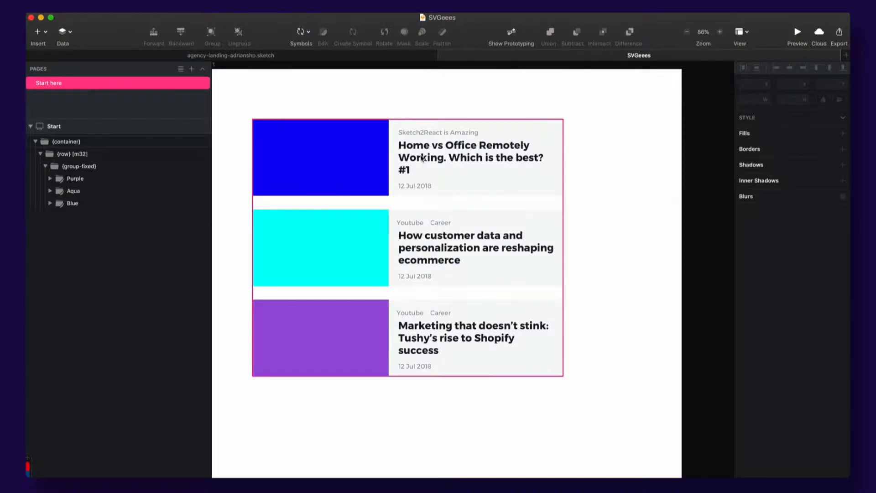
super+click(406, 157)
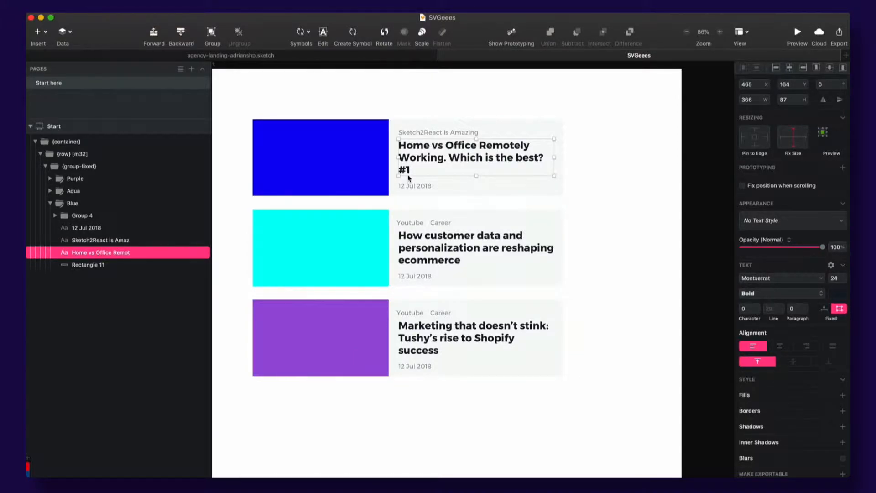
click(382, 122)
click(350, 107)
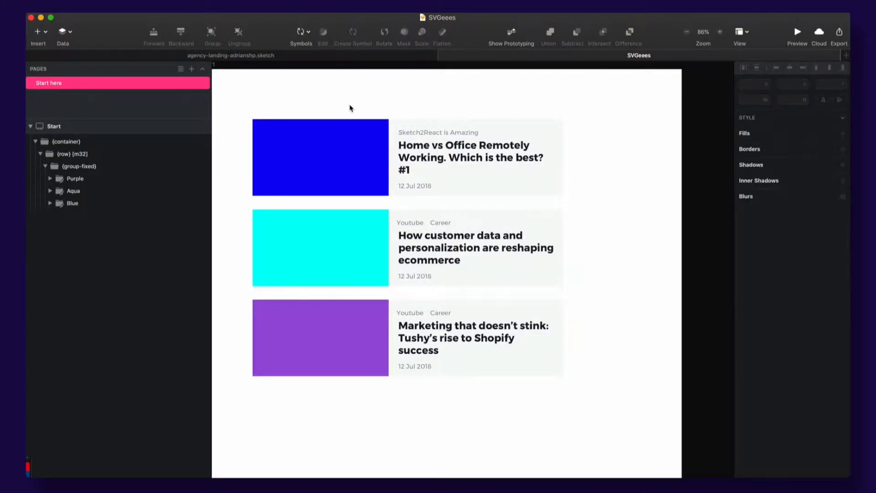
key(super+Tab)
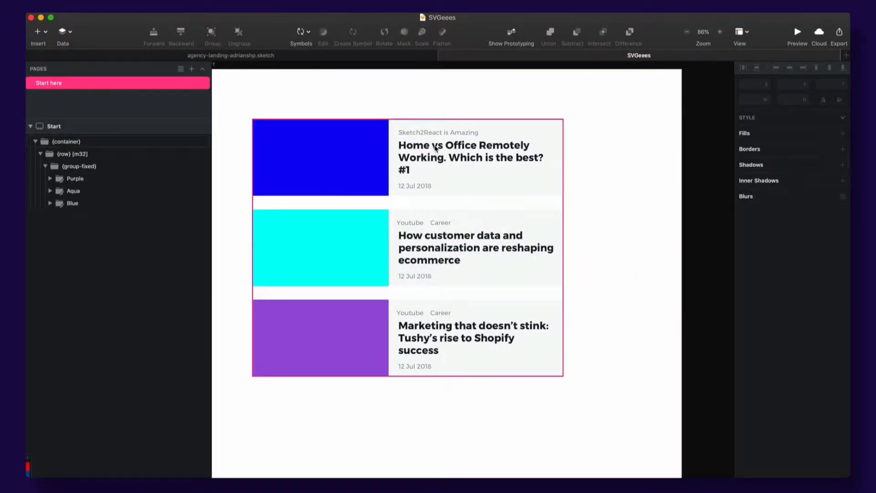
- Draw a 1131 × 1000 rectangle covering the whole Start artboard and send it behind the {container} group
scroll(436, 147, down, 3)
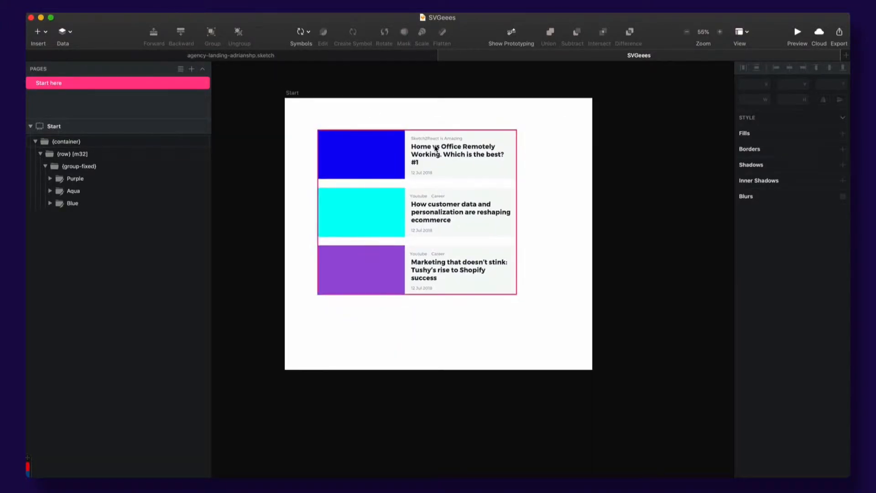
click(290, 94)
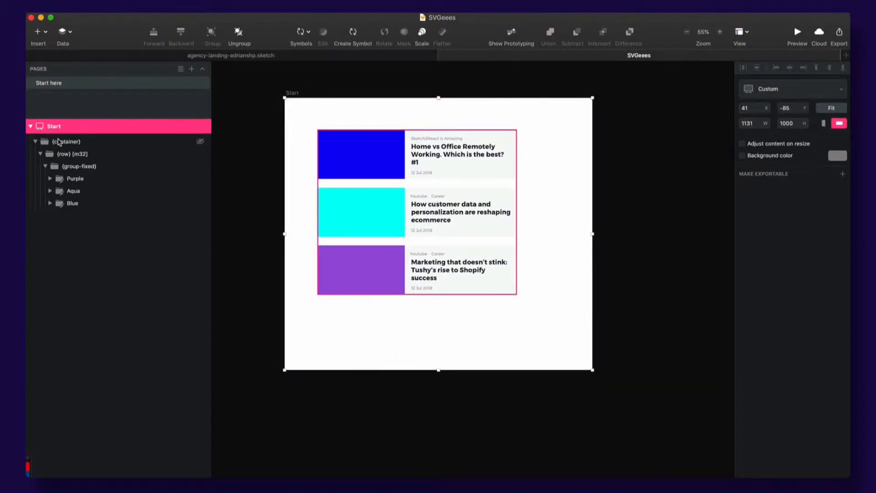
click(35, 142)
click(40, 141)
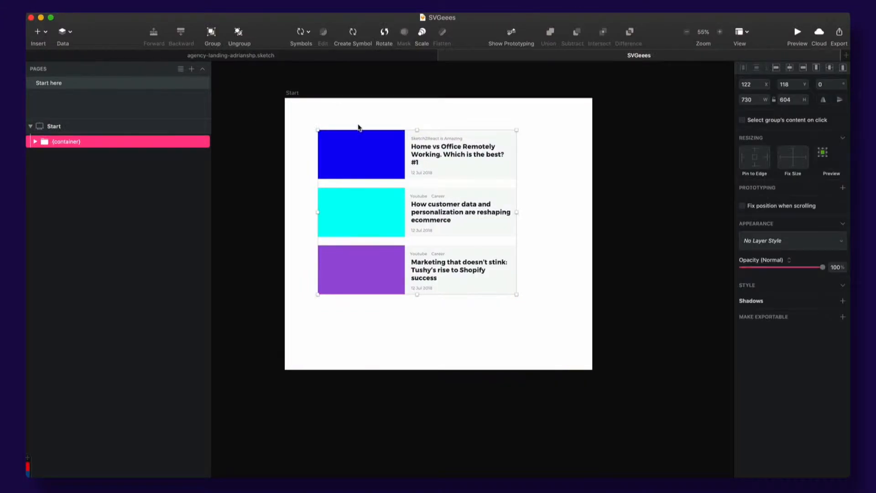
click(285, 104)
click(91, 142)
key(a)
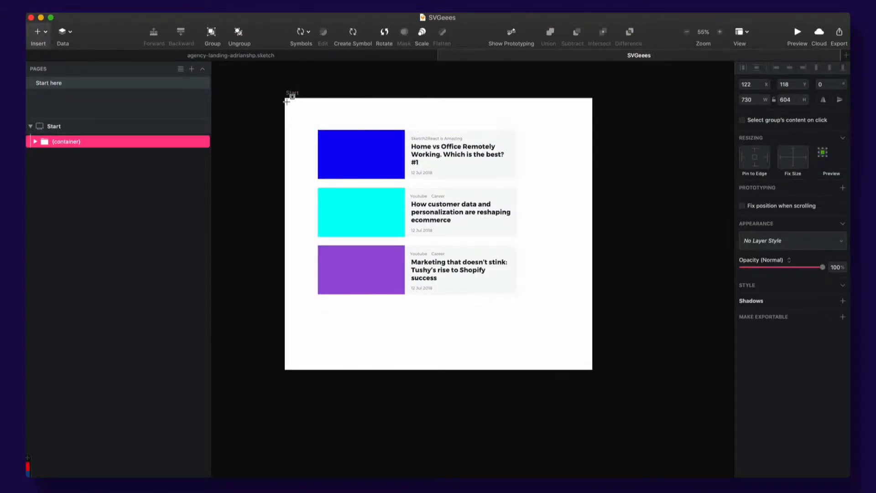
drag(286, 98, 593, 371)
key(ctrl+alt+super+Down)
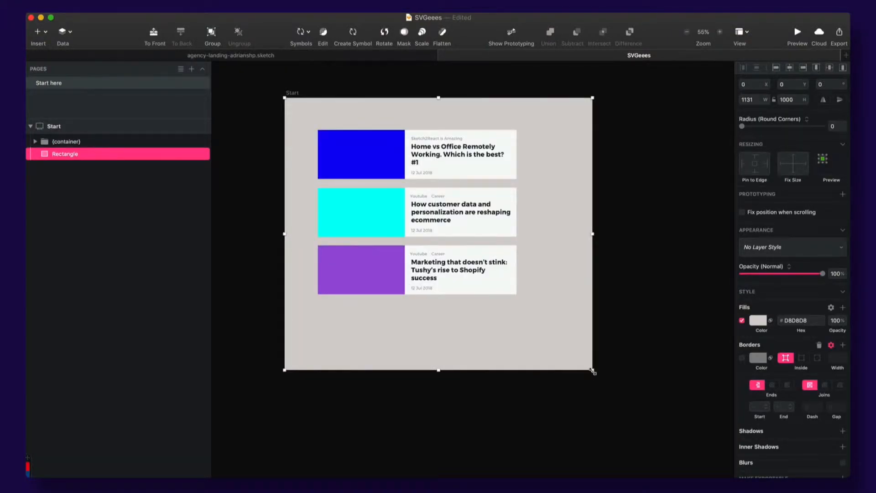
- Set the background rectangle's solid fill to the pale purple D5CADB
click(762, 321)
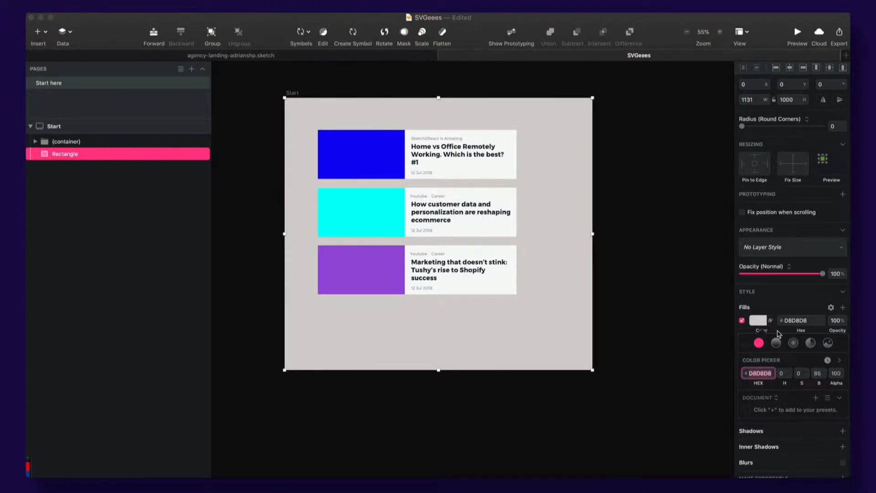
click(840, 360)
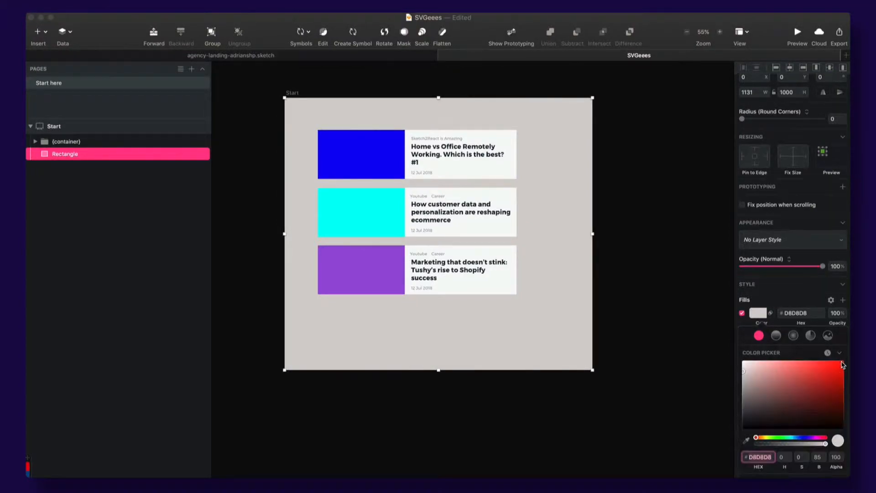
key(ctrl+c)
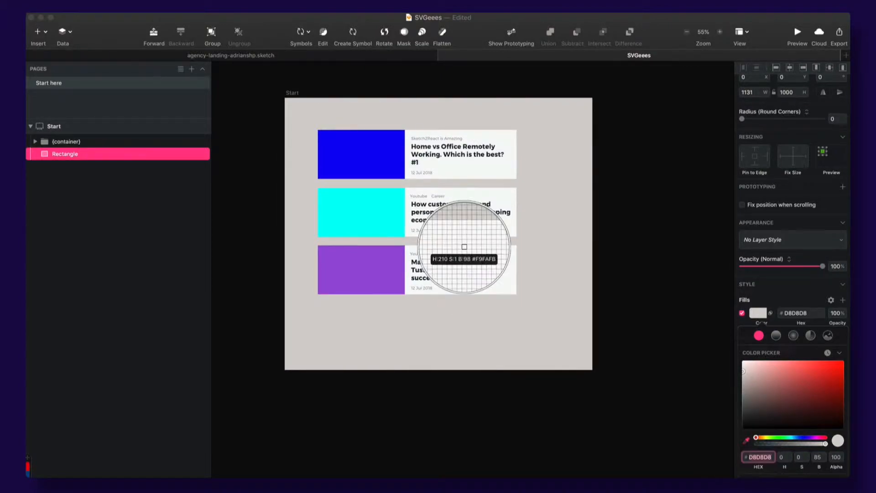
click(372, 219)
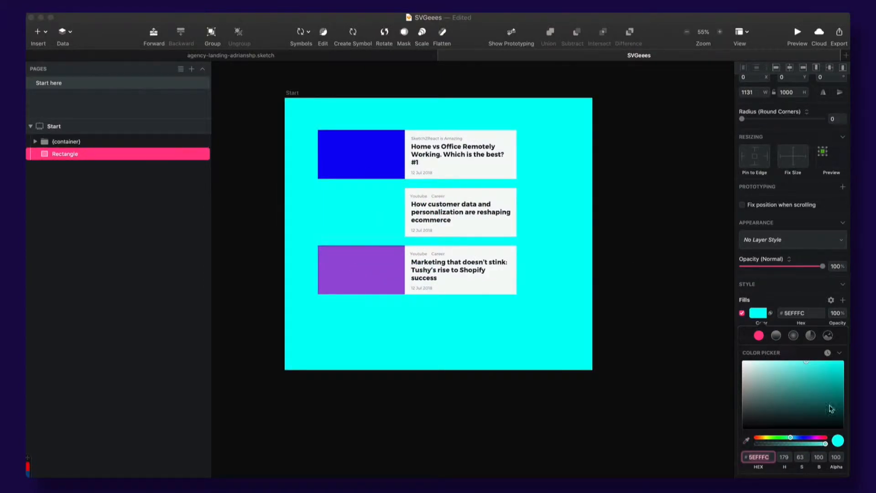
click(840, 352)
mouse_move(818, 382)
mouse_down()
mouse_move(753, 384)
mouse_move(834, 384)
mouse_up()
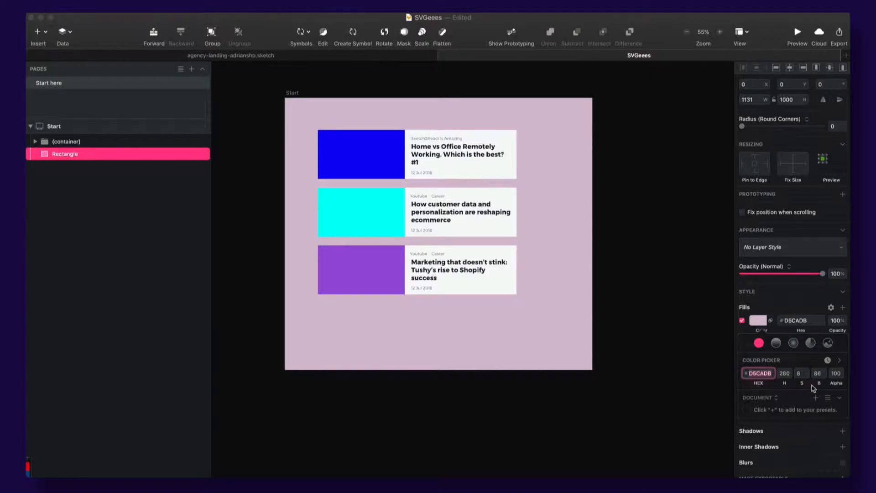
- Change the background rectangle's fill to a linear gradient and set its lower color stop to D176FF
click(777, 343)
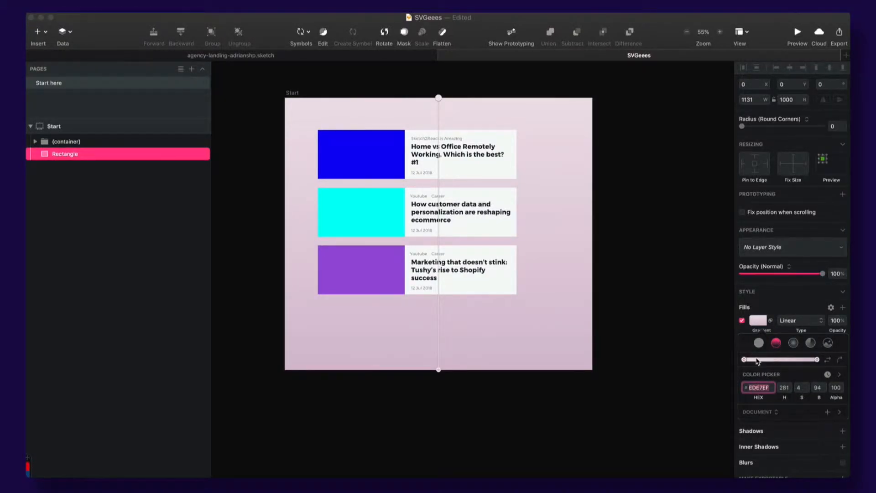
click(816, 360)
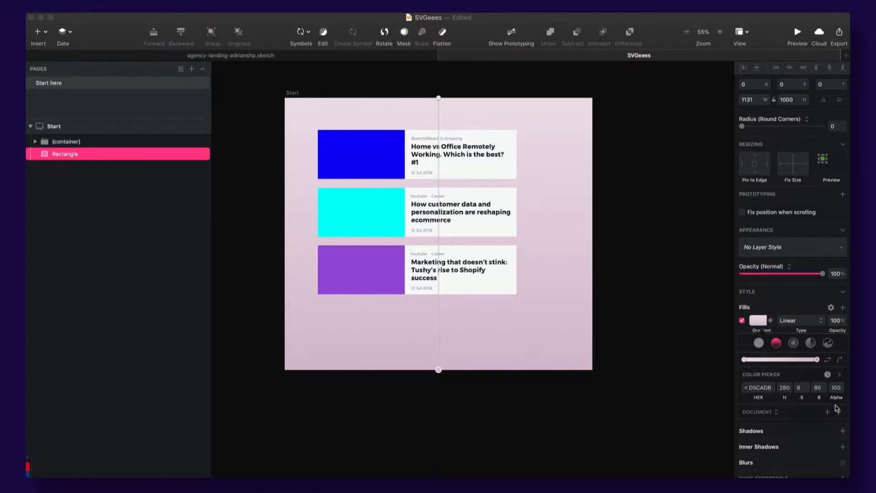
click(840, 375)
drag(789, 389, 798, 374)
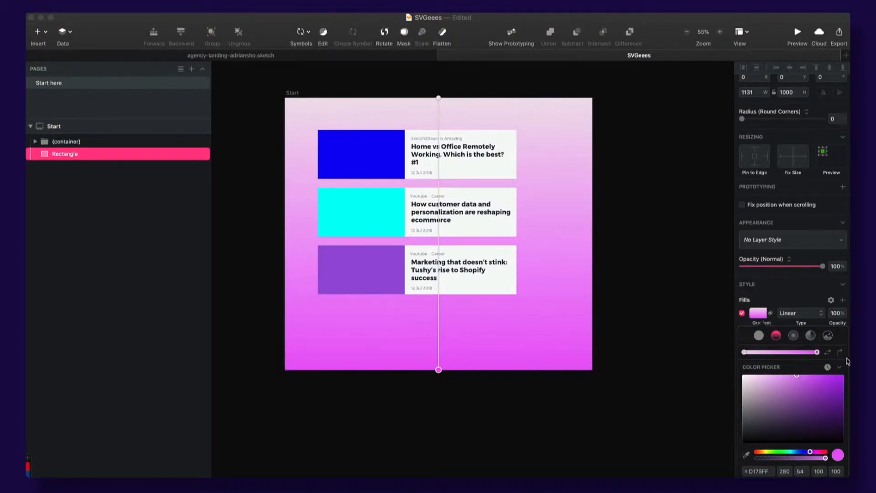
- Close the gradient settings, save the document and check the background in Sketch2React Code App
click(758, 300)
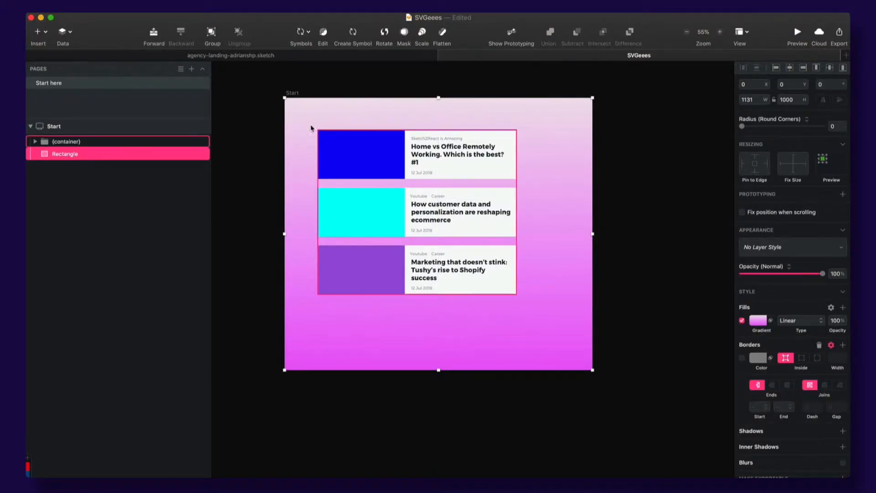
click(267, 149)
key(super+s)
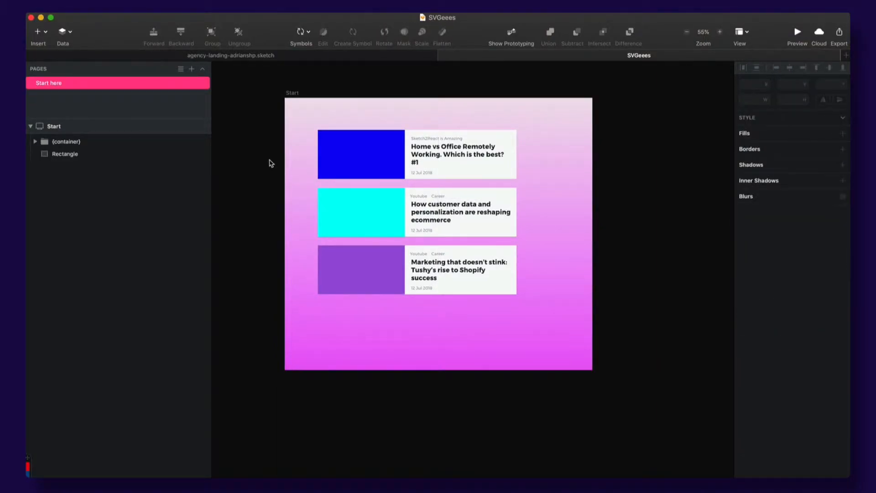
key(super+Tab)
click(228, 260)
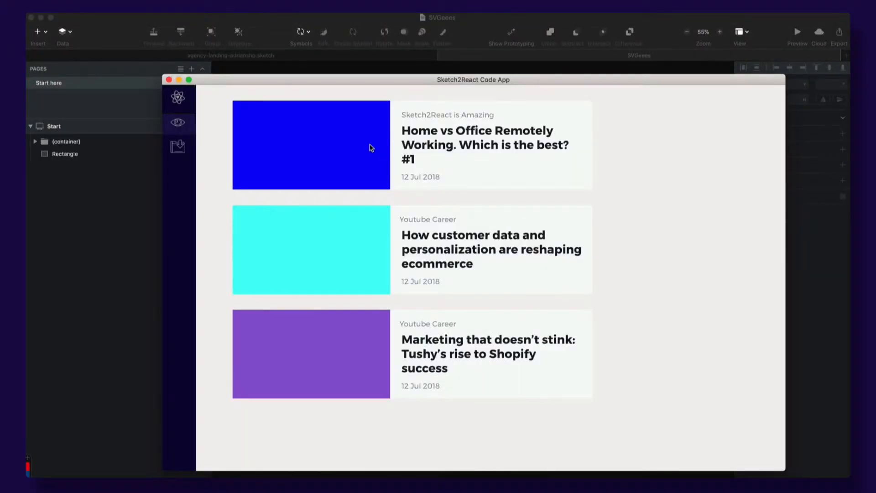
- Return to Sketch, rename the background rectangle to {BG} and check the preview in Sketch2React Code App
key(super+Tab)
click(72, 155)
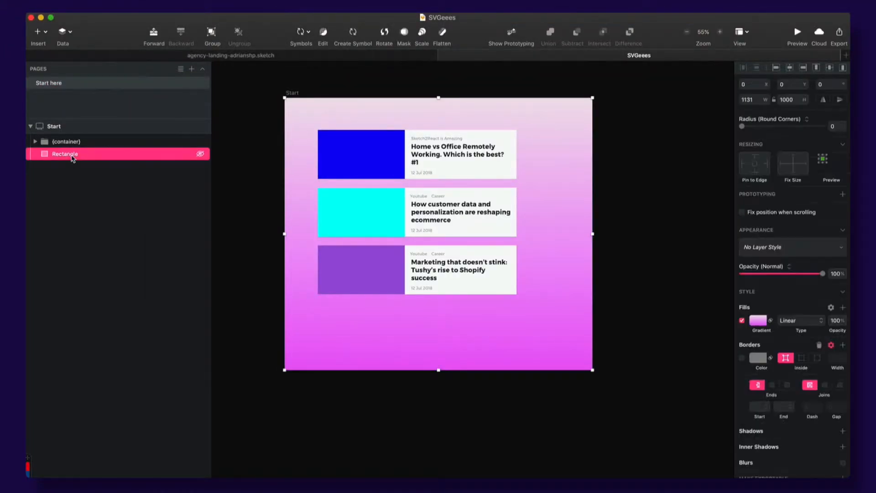
double_click(72, 155)
text(()
text(BG})
key(Return)
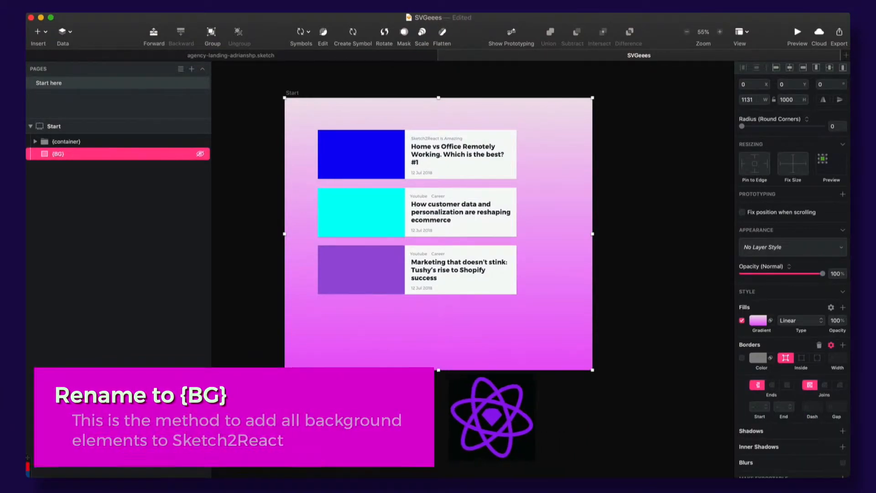
key(super+Tab)
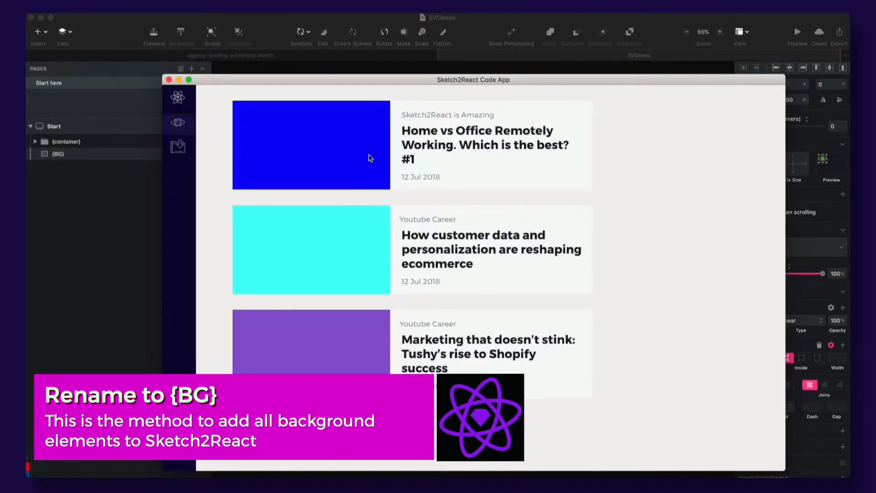
click(364, 72)
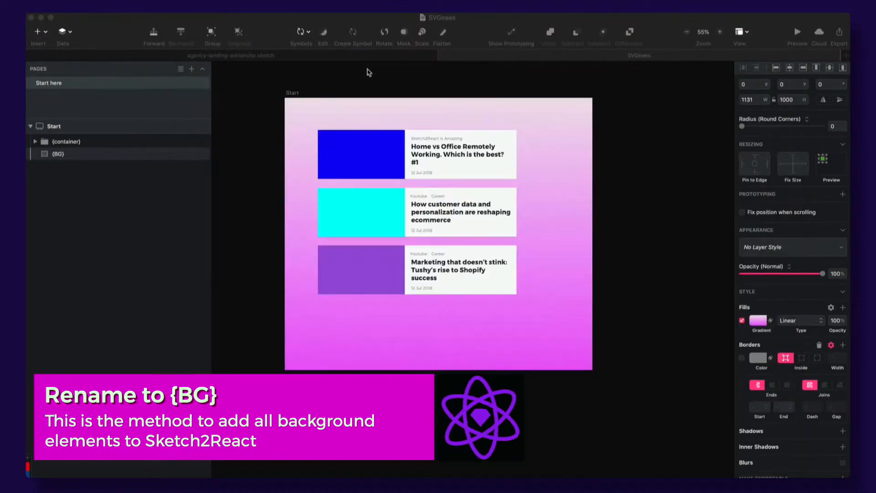
- Group {container} together with the {BG} layer and name the new group {container-fluid}
click(73, 142)
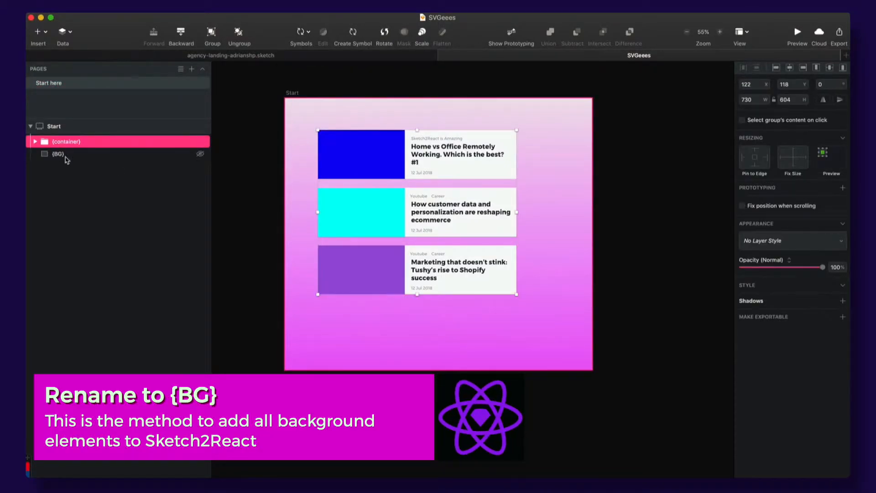
shift+click(62, 154)
key(super+g)
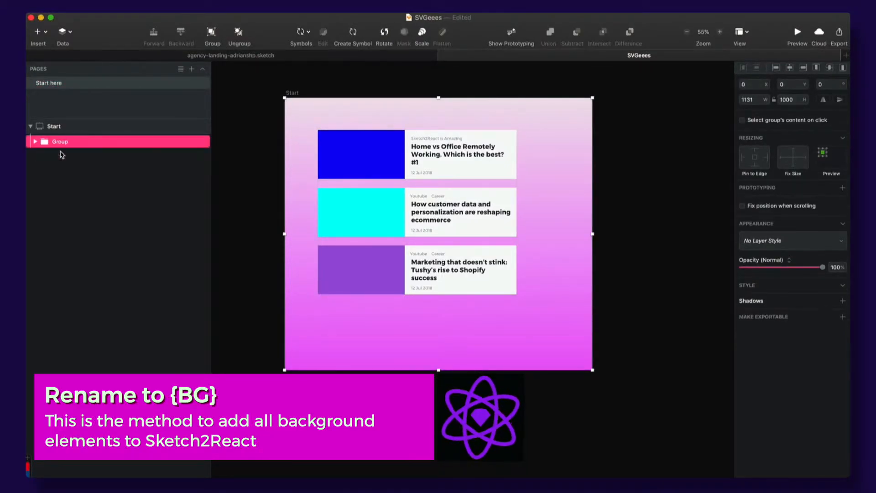
key(super+r)
text({container-fluid)
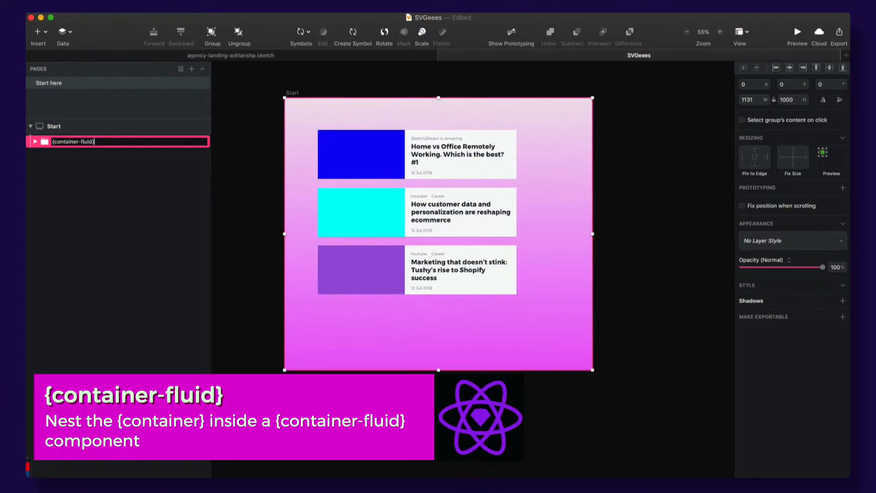
key(Return)
- Expand {container-fluid}, then examine the gradient background behind the cards in Sketch2React Code App and return to Sketch
click(35, 142)
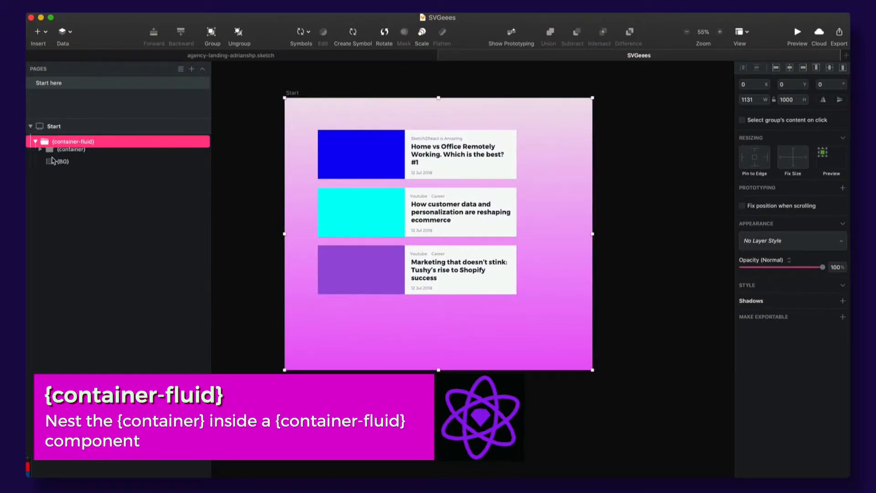
click(81, 182)
key(super+Tab)
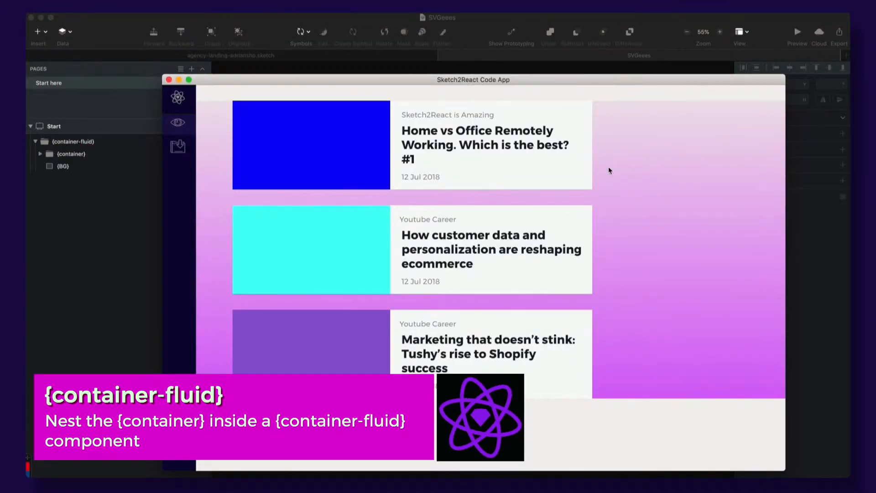
drag(475, 79, 479, 93)
click(253, 77)
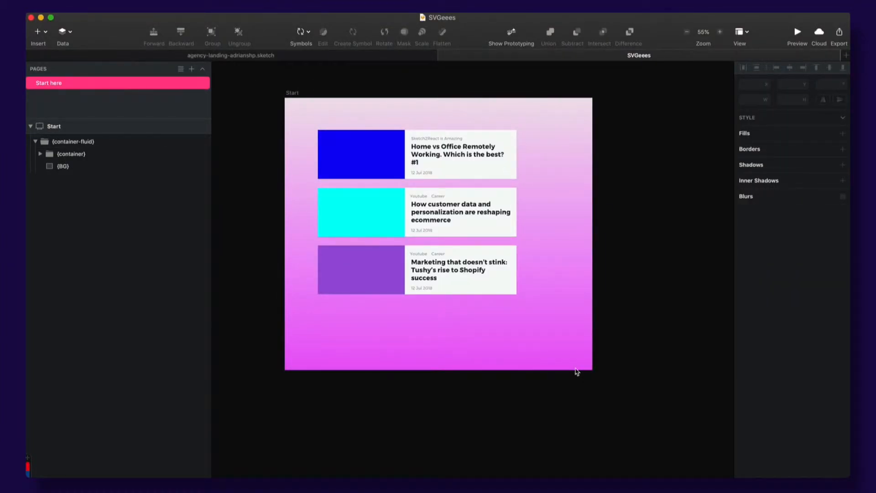
- Append [vh100] to the outer group's name so it reads {container-fluid} [vh100]
double_click(82, 142)
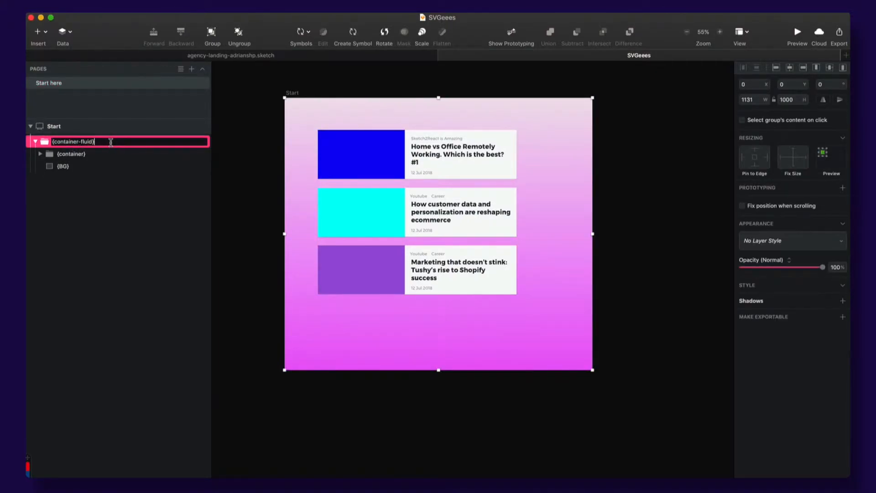
click(82, 154)
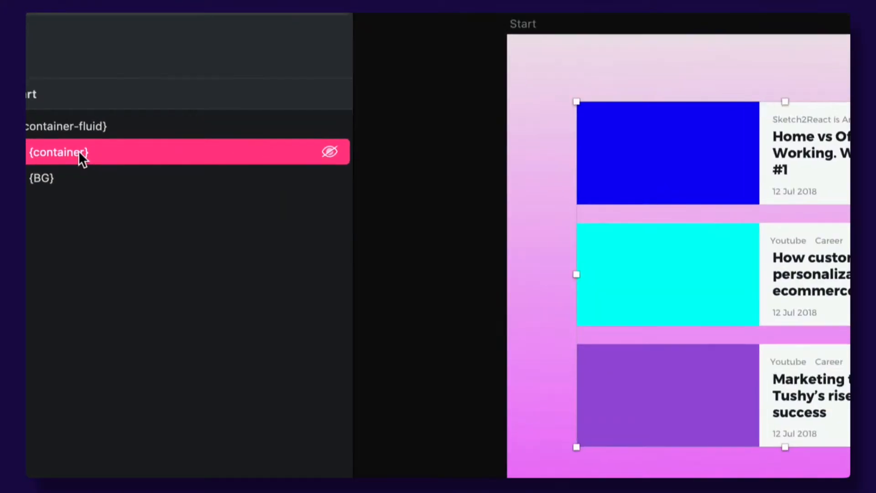
click(110, 131)
double_click(101, 132)
click(174, 126)
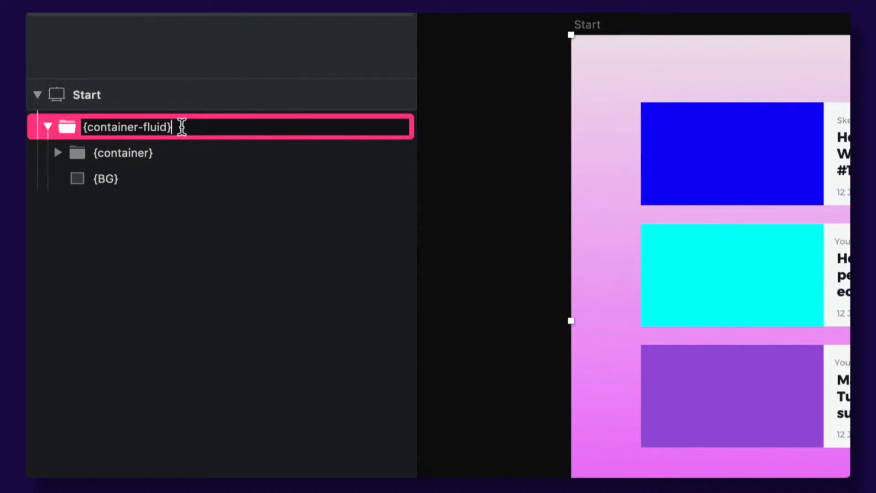
text([)
text(vh)
text(100)
key(Return)
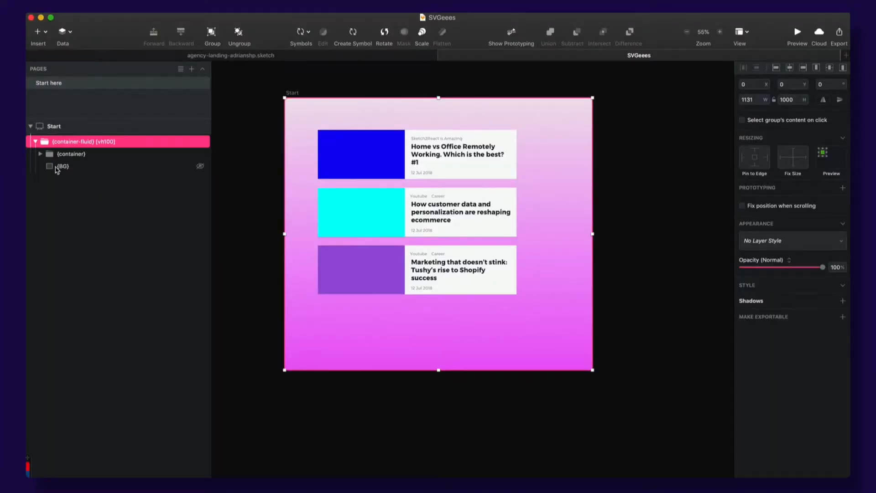
- Preview the full-height background in Sketch2React Code App and enlarge its window upward
click(507, 222)
key(super+Tab)
click(219, 265)
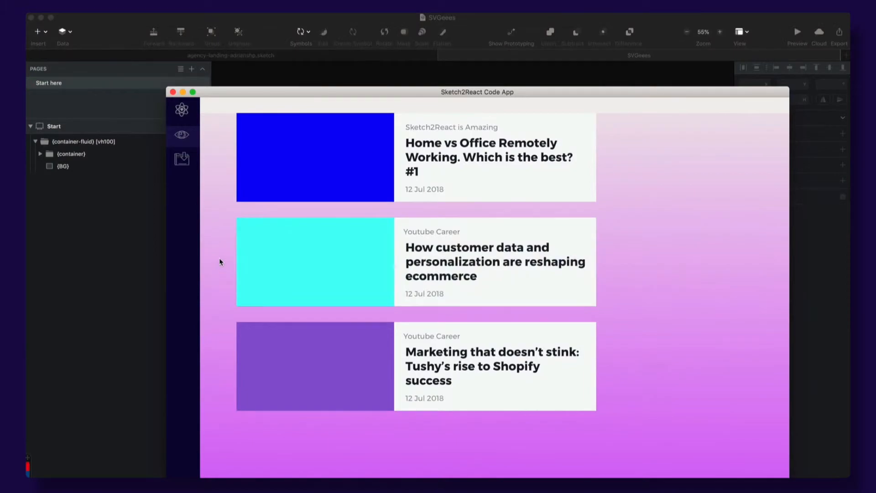
mouse_move(785, 92)
mouse_down()
mouse_move(762, 37)
mouse_move(780, 43)
mouse_up()
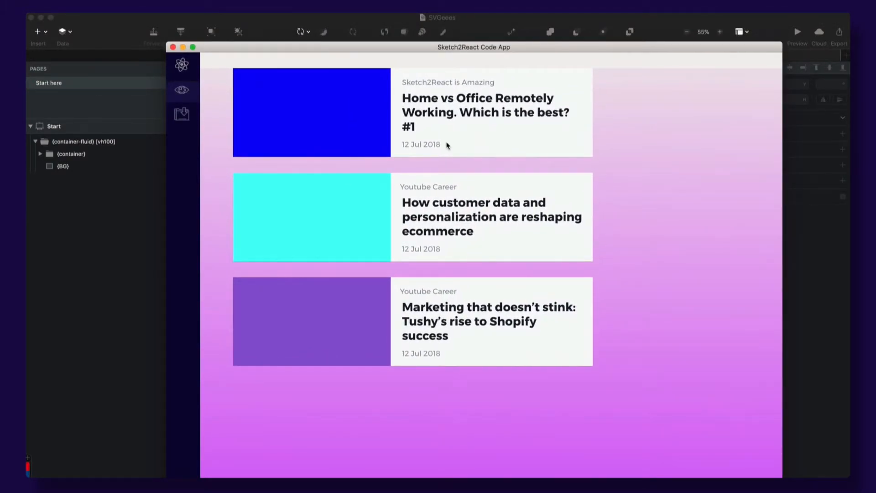
- Return to Sketch and examine how {container} and {BG} are nested inside {container-fluid} [vh100]
click(80, 192)
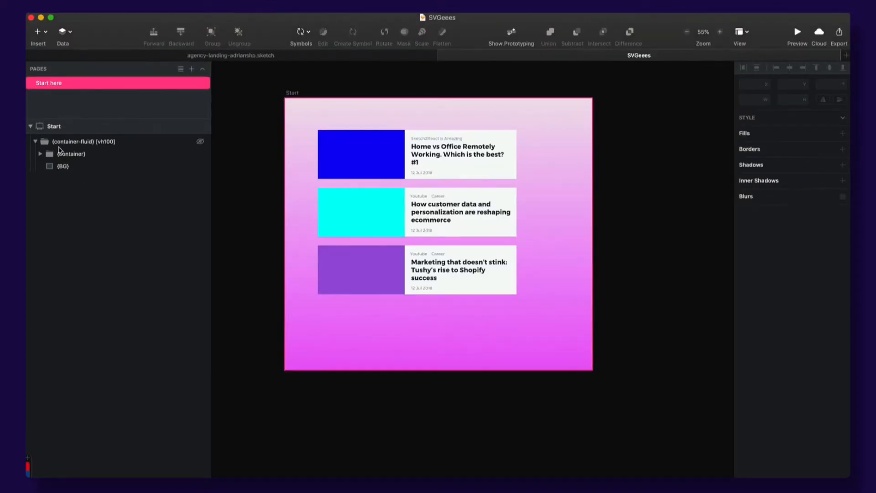
click(43, 151)
click(36, 142)
click(35, 143)
click(67, 167)
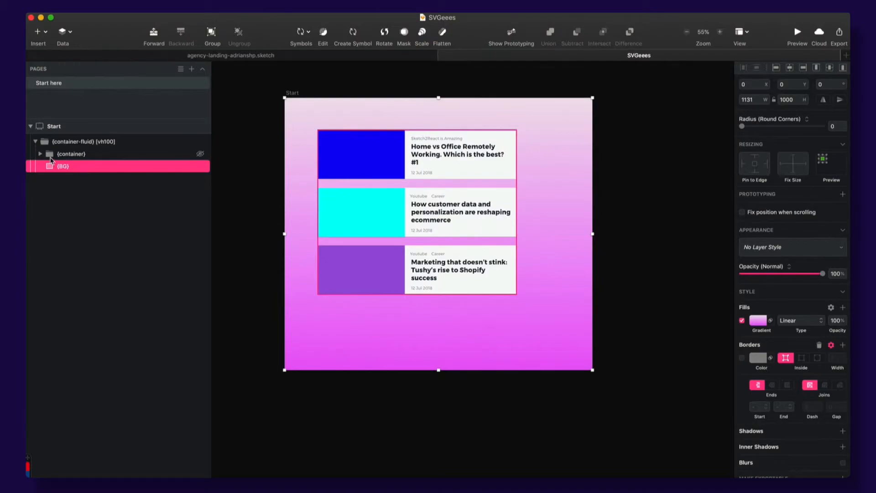
click(35, 142)
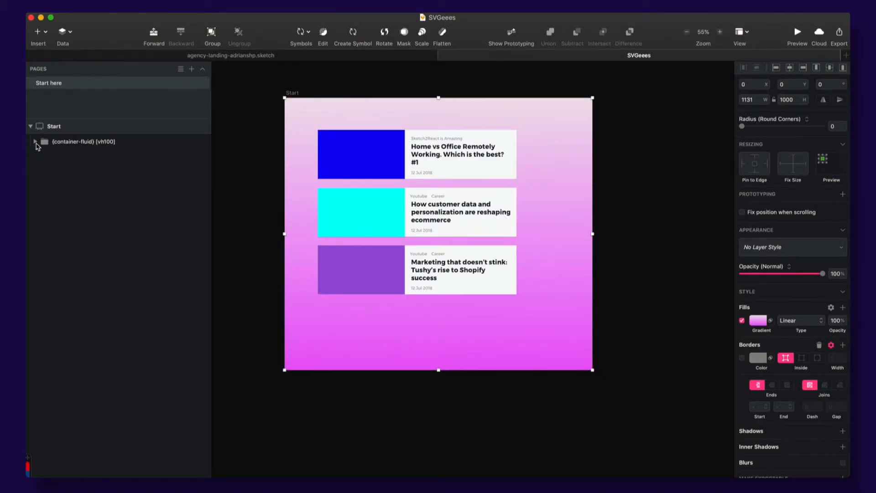
click(36, 142)
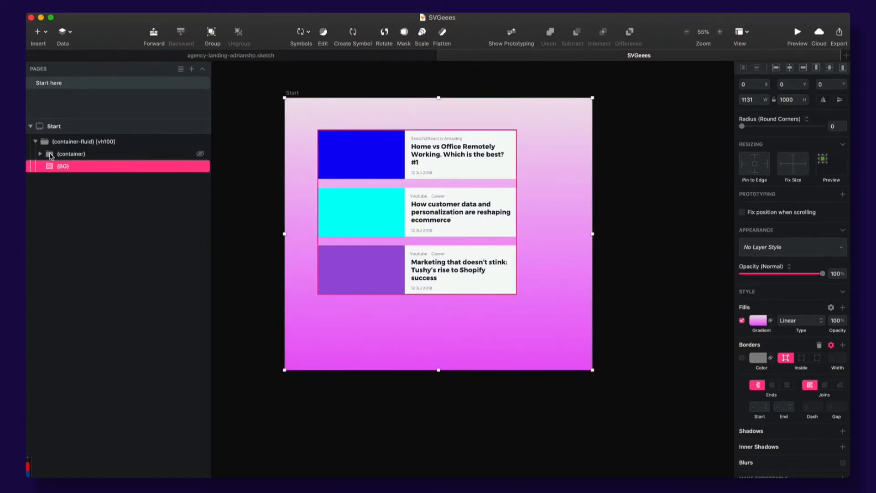
click(53, 154)
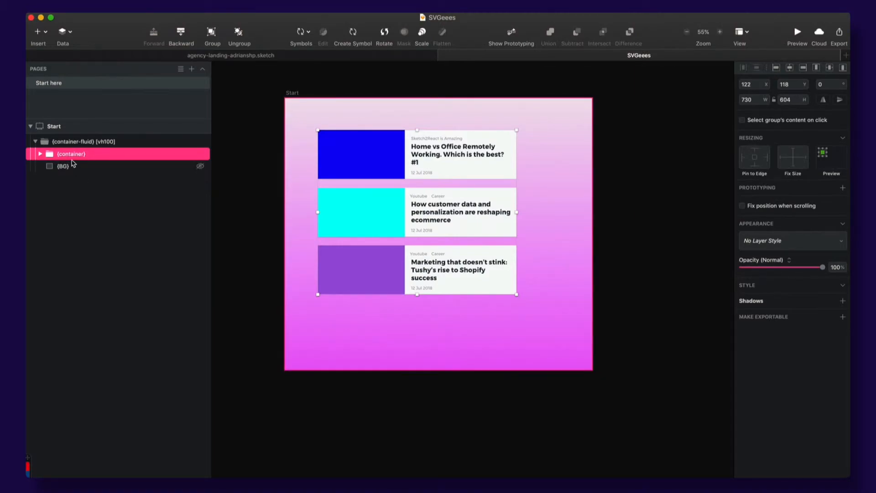
click(248, 192)
- Switch to Sketch2React Code App to inspect the cards' position in a resized window, then go back to Sketch
key(super+Tab)
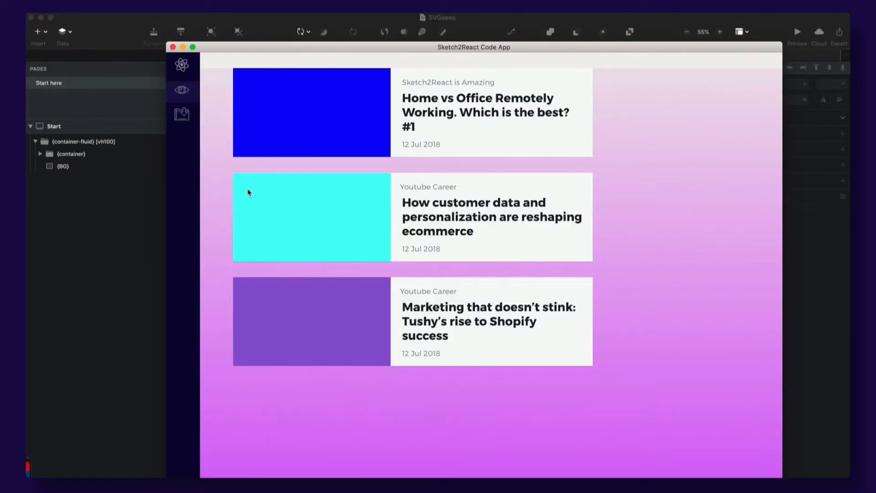
mouse_move(784, 47)
mouse_down()
mouse_move(653, 33)
mouse_move(549, 70)
mouse_move(708, 92)
mouse_move(782, 46)
mouse_move(774, 50)
mouse_up()
click(268, 23)
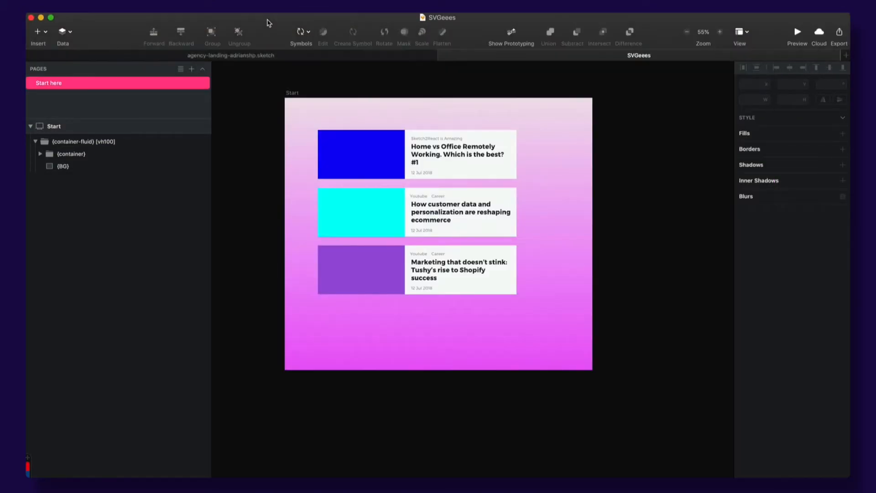
- Inspect the {row} group holding {col} [m64], save the document and collapse the {col} [m64] group
click(694, 13)
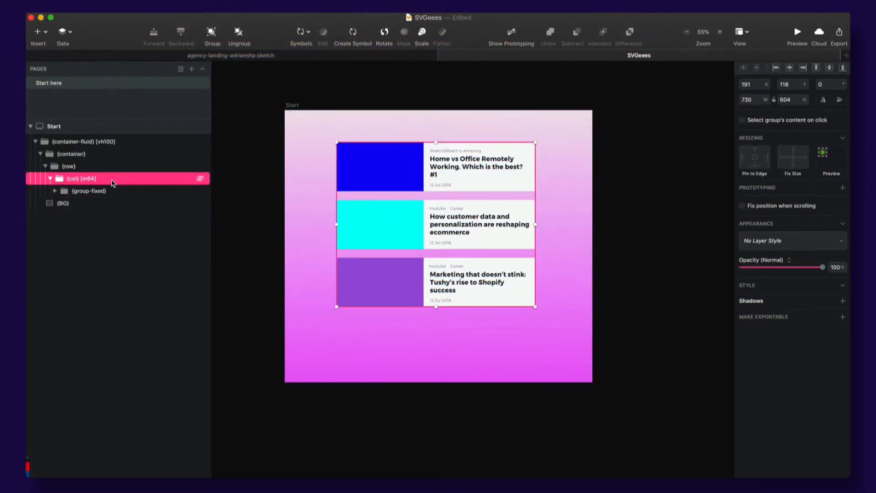
click(109, 167)
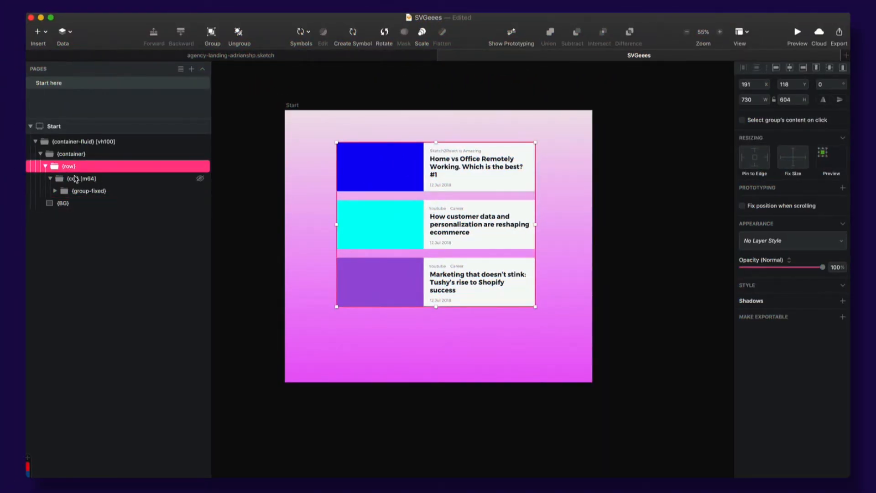
key(super+s)
key(super+Tab)
click(120, 244)
click(50, 178)
click(94, 179)
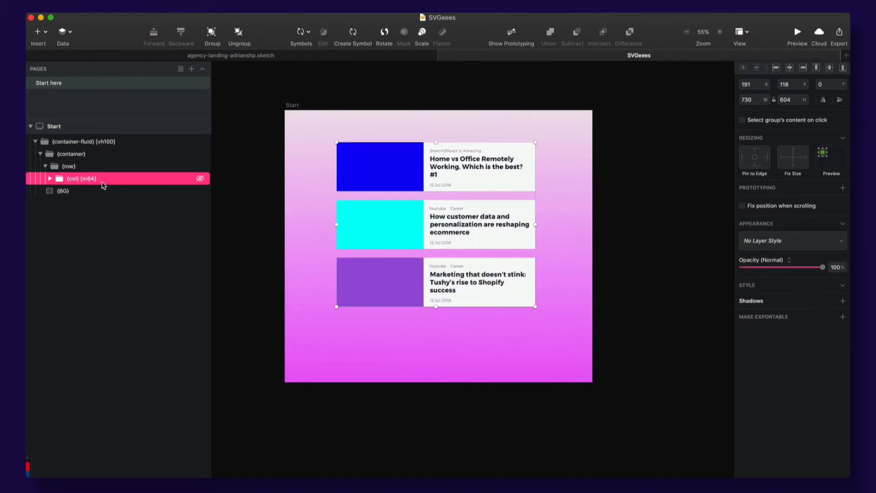
- Preview the {col} [m64] layout in Sketch2React Code App and narrow the window to test the cards' alignment
key(super+Tab)
key(super+shift+Tab)
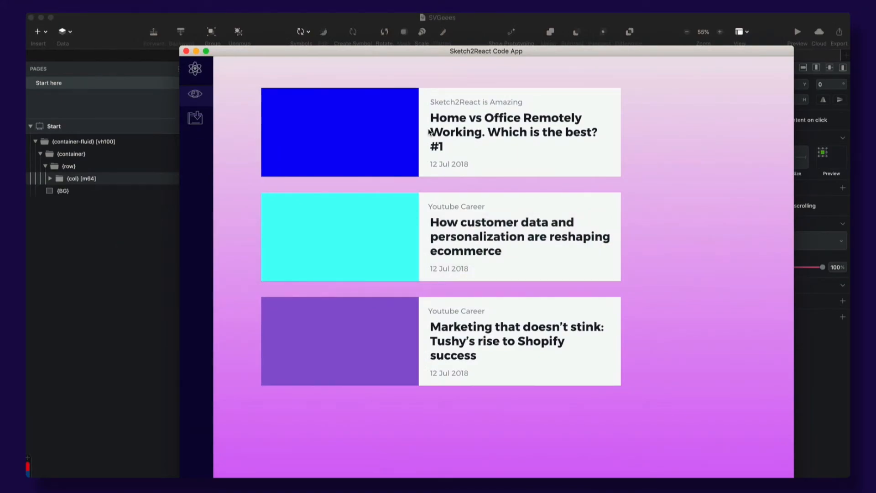
mouse_move(793, 49)
mouse_down()
mouse_move(648, 39)
mouse_move(741, 39)
mouse_up()
- Open the page in the Chrome browser at 861fd75b.ngrok.io, close the extra tab, widen the window and return to Sketch
click(269, 19)
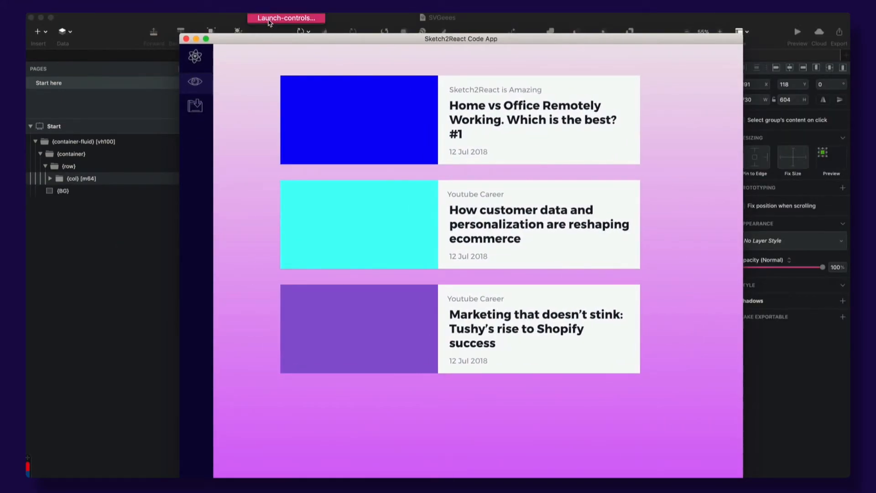
click(271, 52)
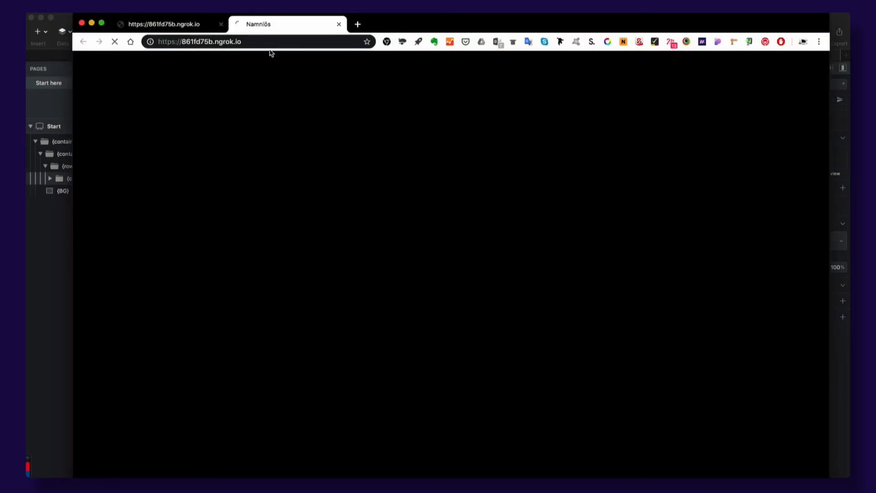
click(221, 24)
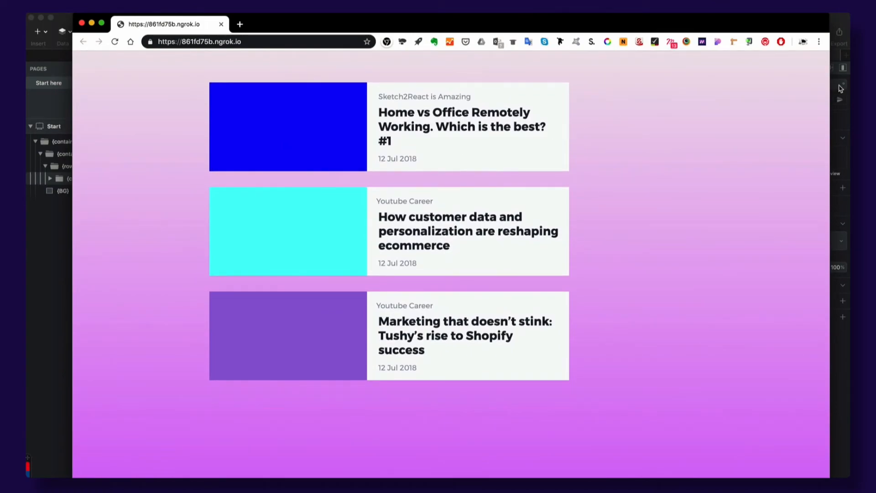
mouse_move(830, 91)
mouse_down()
mouse_move(499, 87)
mouse_move(842, 91)
mouse_up()
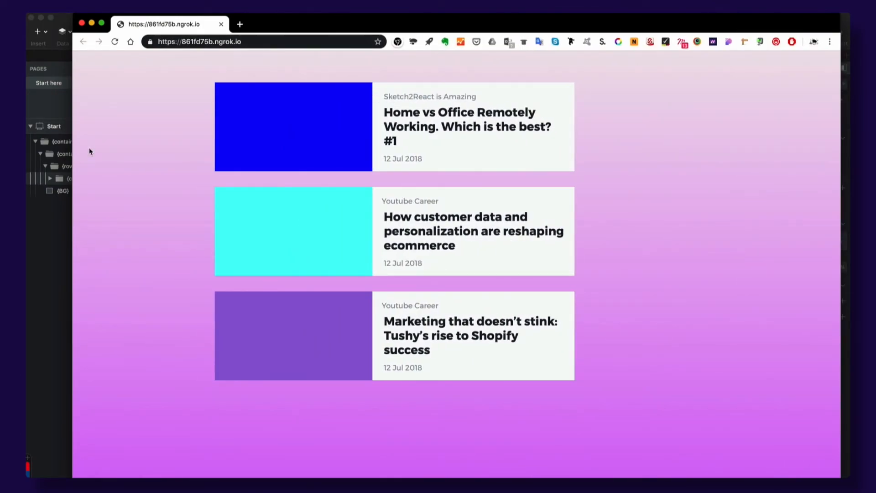
click(49, 222)
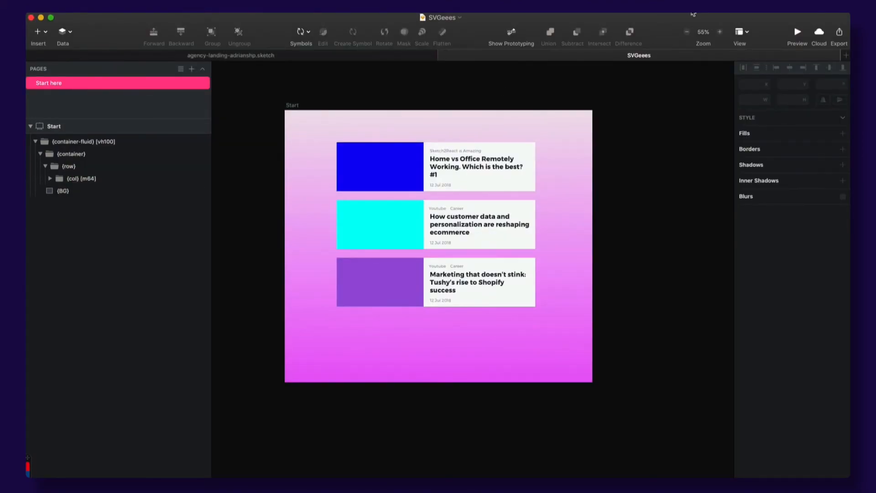